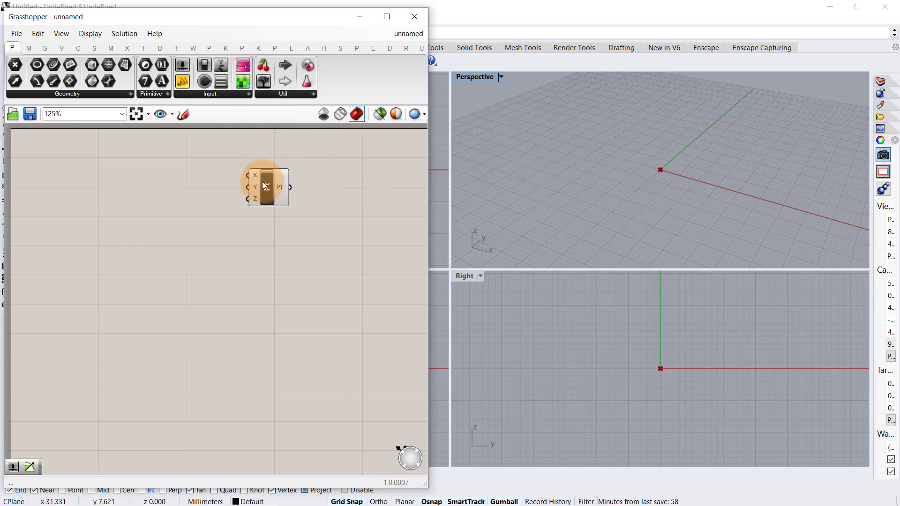
Step: Add a Range component and connect its output to the X input of the Construct Point component
{"action": "scroll", "coordinate": [134, 160], "scroll_direction": "up", "scroll_amount": 3}
{"action": "right_click_drag", "start_coordinate": [172, 222], "coordinate": [193, 234]}
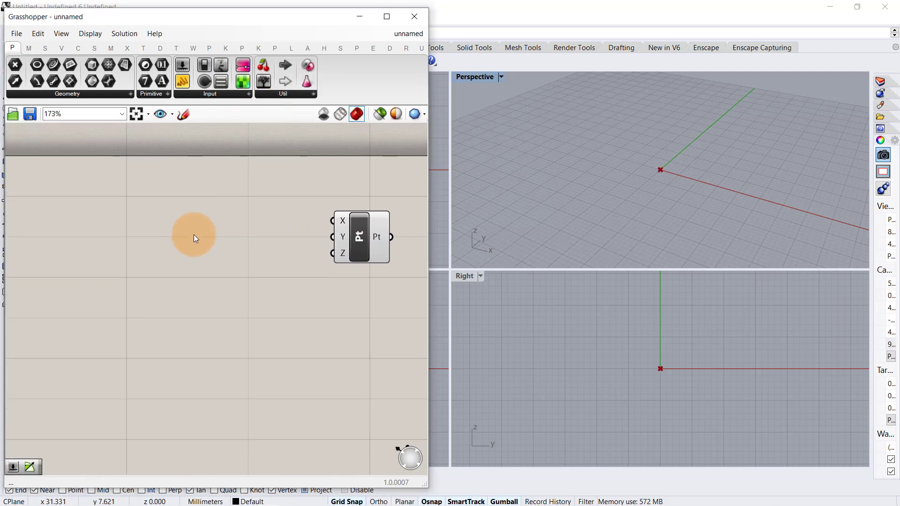
{"action": "double_click", "coordinate": [194, 235]}
{"action": "type", "text": "ran"}
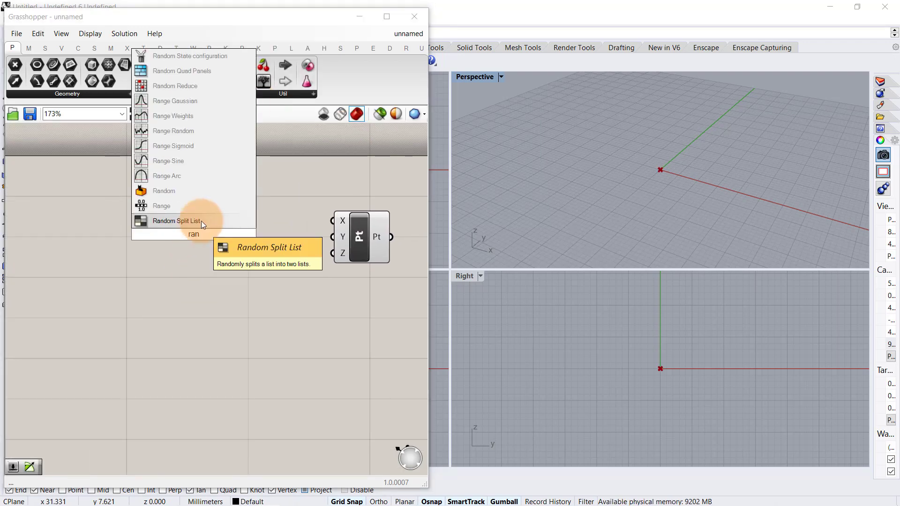
{"action": "left_click", "coordinate": [169, 206]}
{"action": "left_click_drag", "start_coordinate": [222, 233], "coordinate": [327, 223]}
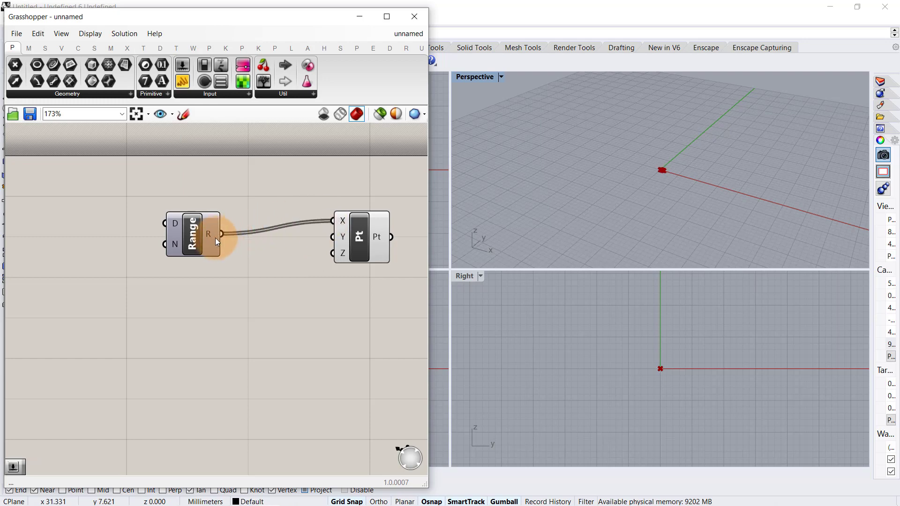
{"action": "left_click_drag", "start_coordinate": [211, 234], "coordinate": [260, 227]}
Step: Maximize the Perspective viewport and frame the row of points along the X axis
{"action": "right_click_drag", "start_coordinate": [528, 173], "coordinate": [491, 107]}
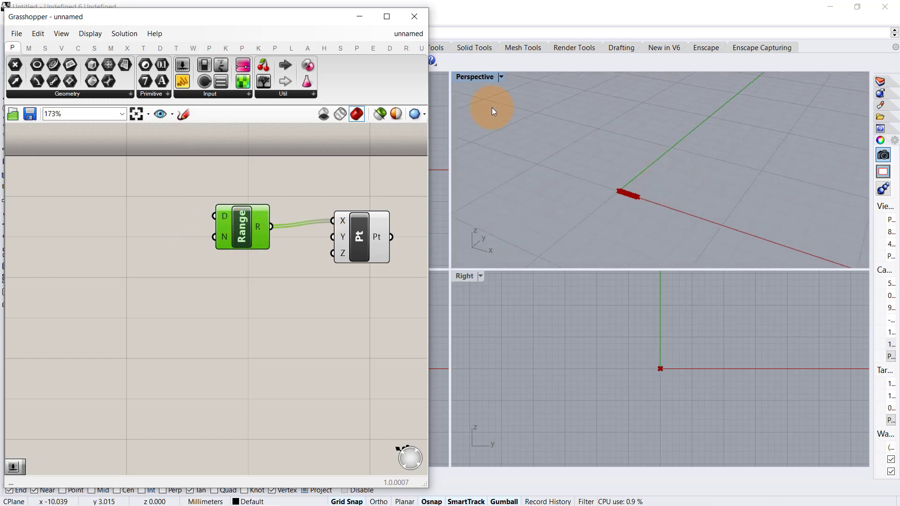
{"action": "double_click", "coordinate": [475, 78]}
{"action": "right_click_drag", "start_coordinate": [646, 234], "coordinate": [517, 249]}
{"action": "scroll", "coordinate": [555, 272], "scroll_direction": "up", "scroll_amount": 6}
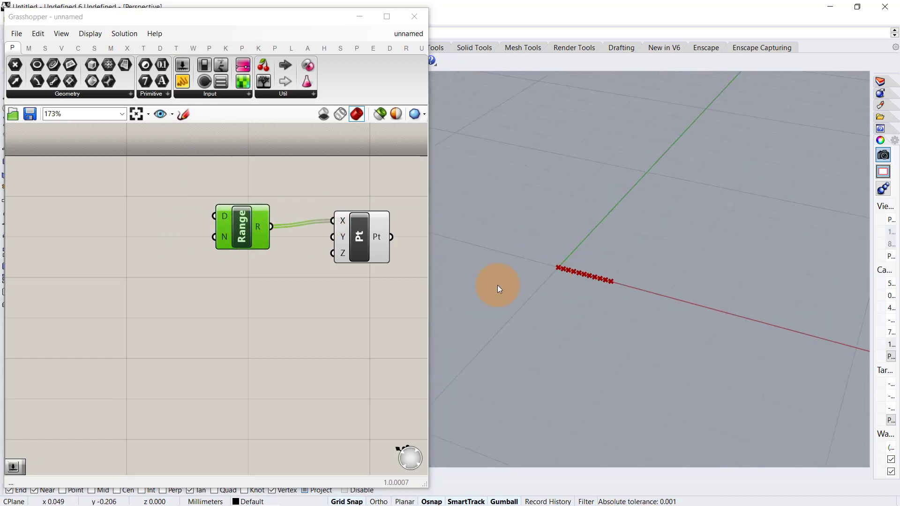
Step: Add a Construct Domain component before Range and connect its output to Range's D input
{"action": "right_click_drag", "start_coordinate": [300, 243], "coordinate": [274, 252]}
{"action": "left_click_drag", "start_coordinate": [224, 236], "coordinate": [236, 229]}
{"action": "left_click", "coordinate": [181, 262]}
{"action": "right_click_drag", "start_coordinate": [181, 263], "coordinate": [226, 270]}
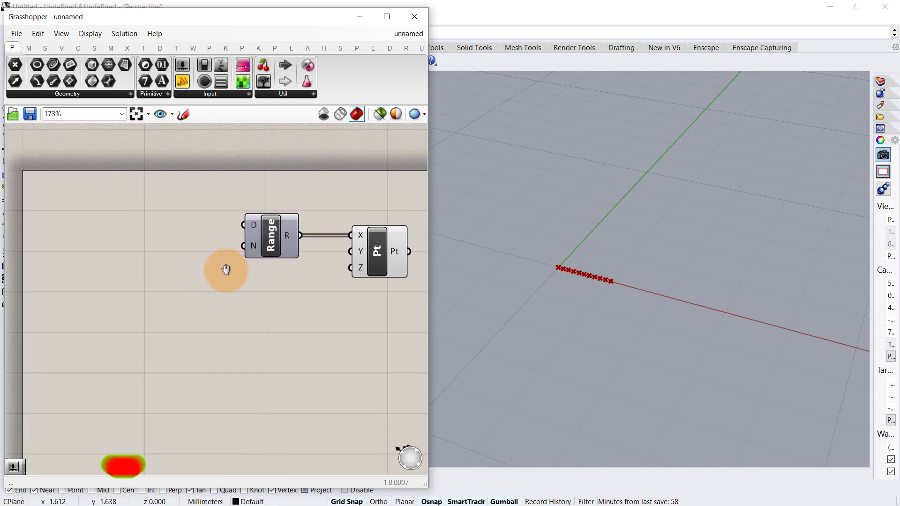
{"action": "double_click", "coordinate": [151, 226]}
{"action": "type", "text": "co"}
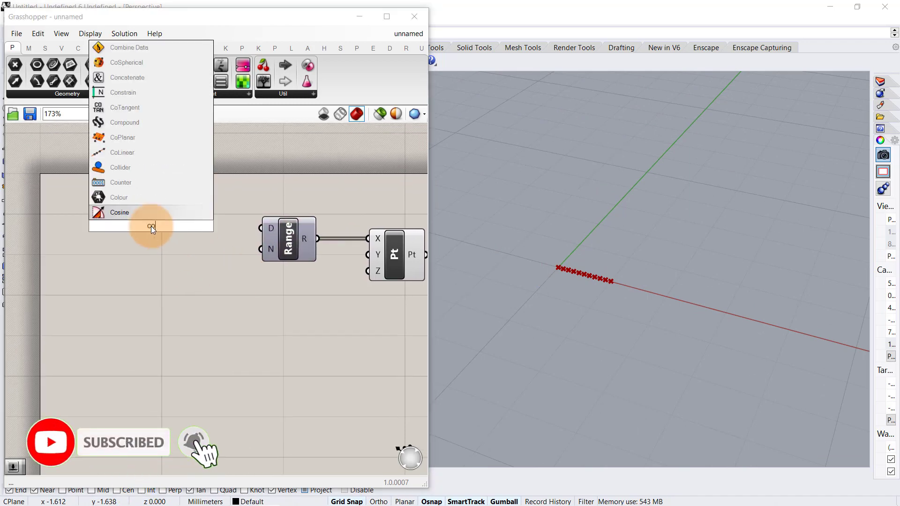
{"action": "type", "text": "nstruct"}
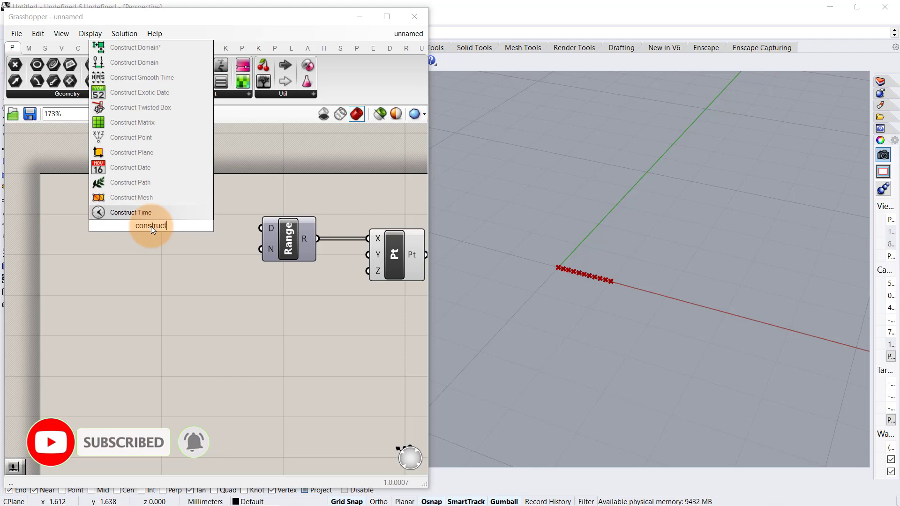
{"action": "left_click", "coordinate": [139, 182]}
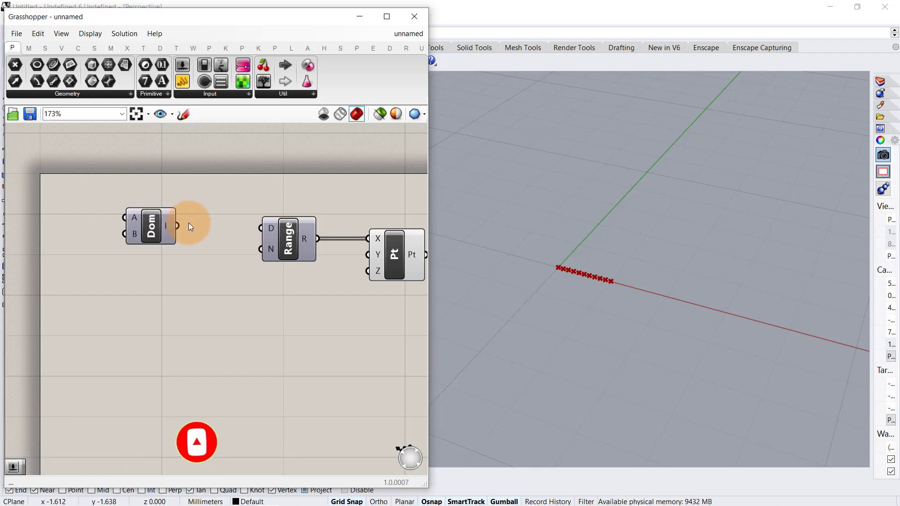
{"action": "left_click_drag", "start_coordinate": [178, 225], "coordinate": [261, 228]}
{"action": "left_click_drag", "start_coordinate": [150, 225], "coordinate": [198, 216]}
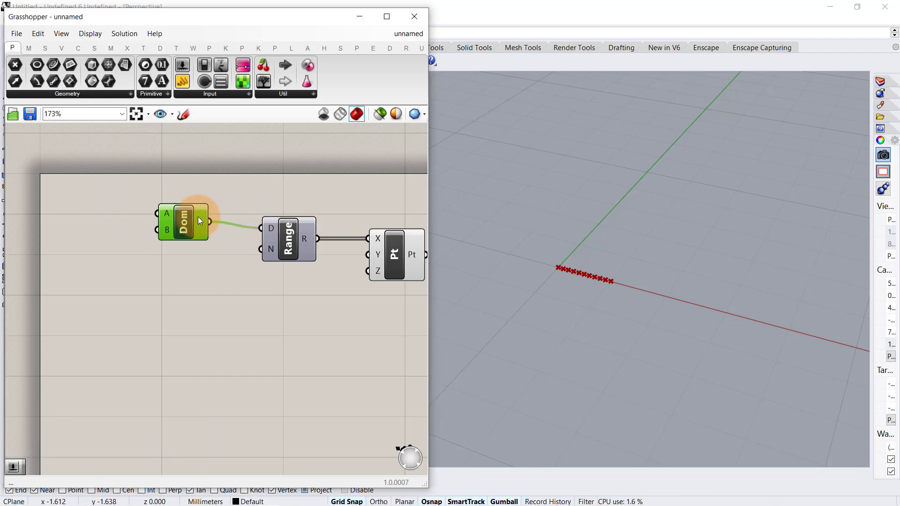
Step: Add a number slider set to 15 and connect it to Range's N input
{"action": "double_click", "coordinate": [162, 297]}
{"action": "type", "text": "15"}
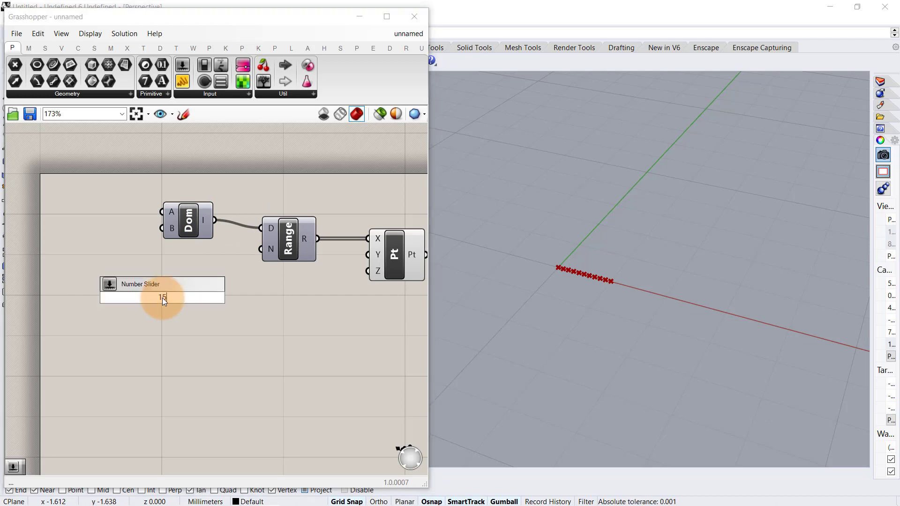
{"action": "key", "text": "Return"}
{"action": "left_click", "coordinate": [201, 302]}
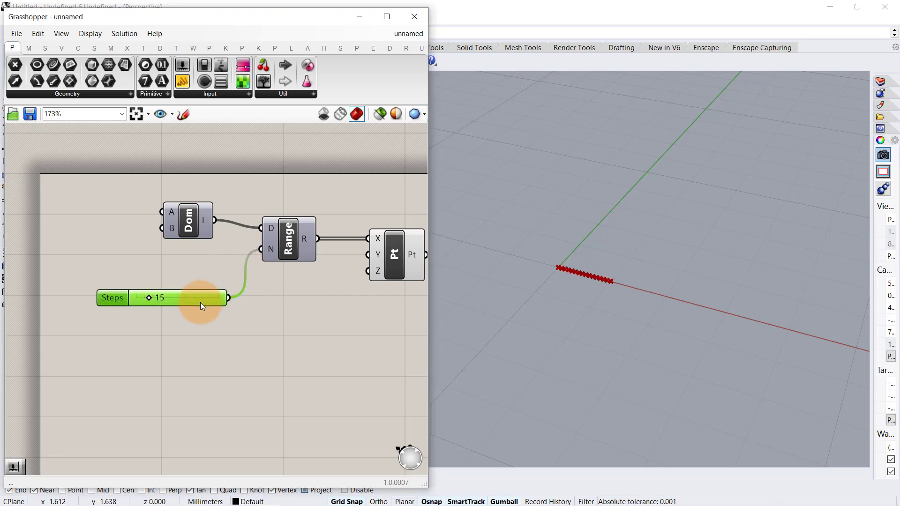
Step: Duplicate the Steps slider and connect the copy, with value 15, to the B input of Construct Domain
{"action": "key", "text": "ctrl+c"}
{"action": "key", "text": "ctrl+v"}
{"action": "left_click_drag", "start_coordinate": [200, 302], "coordinate": [91, 237]}
{"action": "left_click", "coordinate": [140, 239]}
{"action": "left_click_drag", "start_coordinate": [152, 230], "coordinate": [114, 243]}
{"action": "scroll", "coordinate": [527, 243], "scroll_direction": "down", "scroll_amount": 5}
{"action": "scroll", "coordinate": [527, 243], "scroll_direction": "down", "scroll_amount": 6}
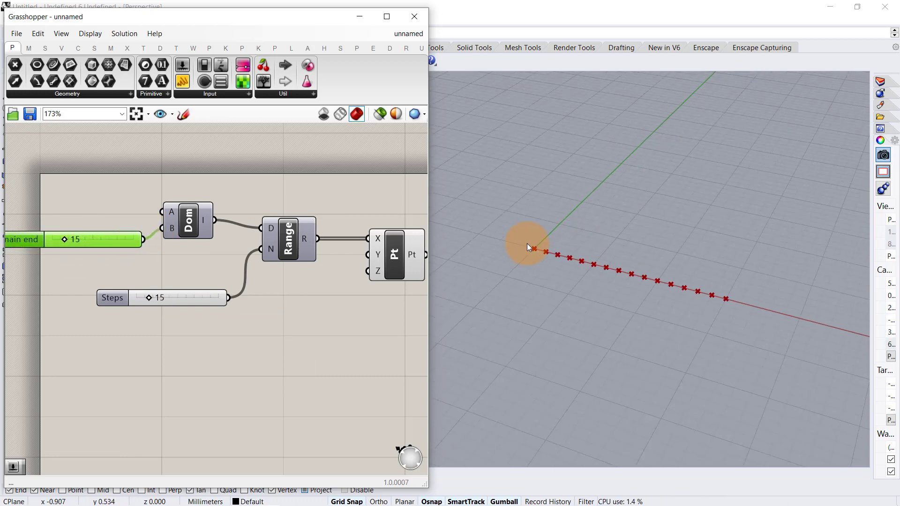
{"action": "scroll", "coordinate": [527, 243], "scroll_direction": "up", "scroll_amount": 4}
{"action": "scroll", "coordinate": [519, 257], "scroll_direction": "down", "scroll_amount": 2}
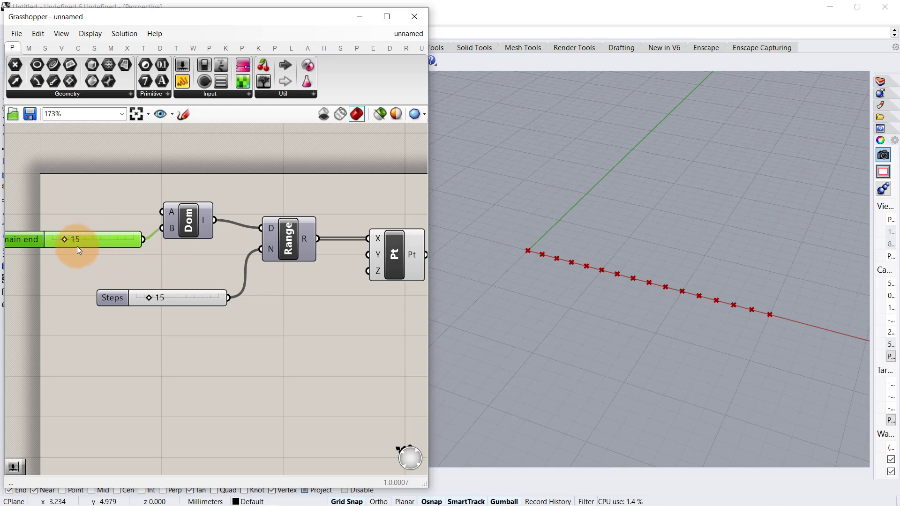
Step: Duplicate the domain end slider, connect the copy to Construct Domain's A input, and set it to 1
{"action": "left_click_drag", "start_coordinate": [64, 241], "coordinate": [66, 240]}
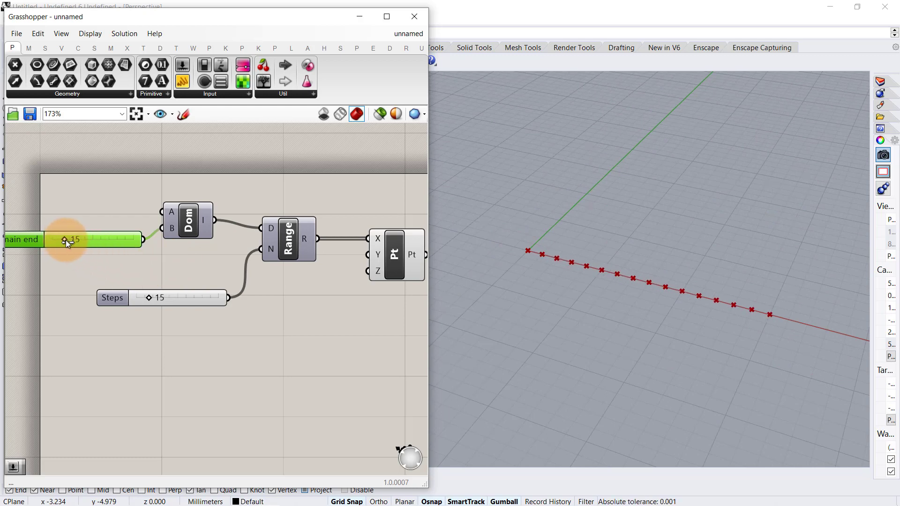
{"action": "key", "text": "ctrl+c"}
{"action": "key", "text": "ctrl+v"}
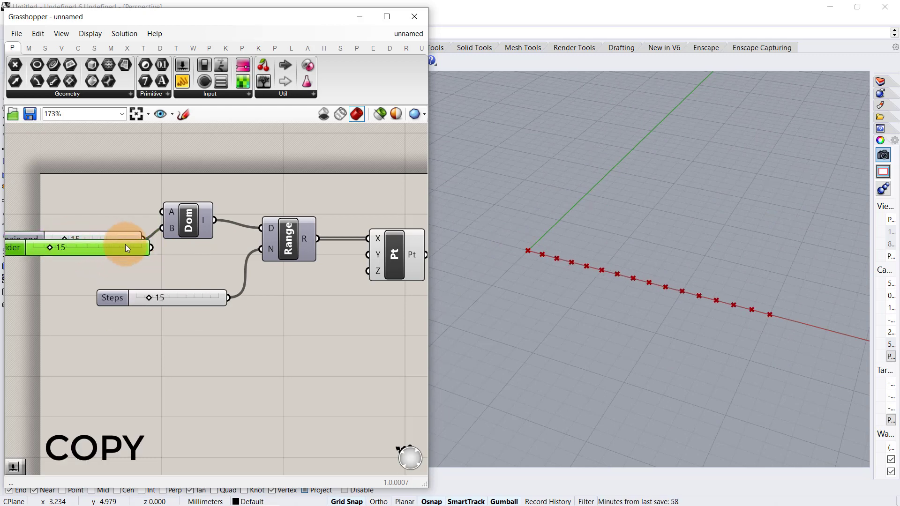
{"action": "left_click_drag", "start_coordinate": [125, 244], "coordinate": [113, 209]}
{"action": "left_click_drag", "start_coordinate": [171, 213], "coordinate": [172, 213]}
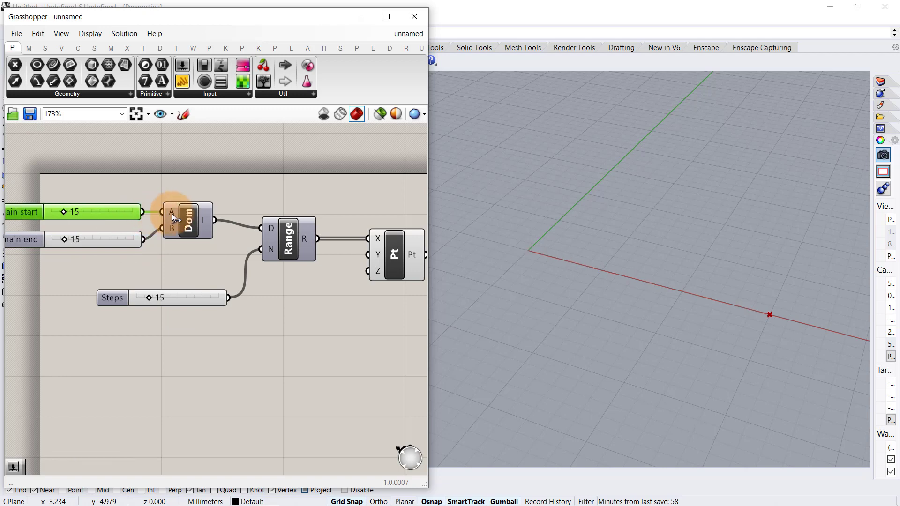
{"action": "left_click_drag", "start_coordinate": [69, 212], "coordinate": [52, 215]}
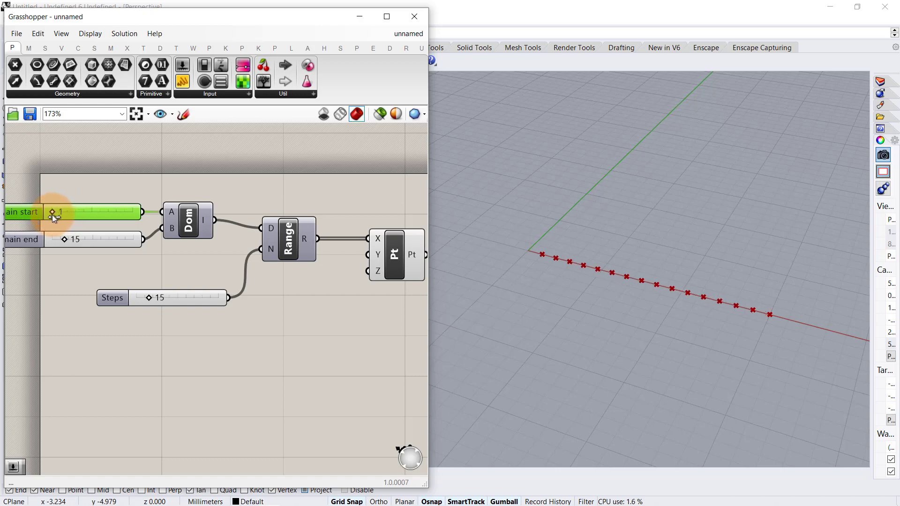
Step: Add a Nurbs Curve component and connect the Pt output of Construct Point to its V input
{"action": "right_click_drag", "start_coordinate": [328, 263], "coordinate": [93, 258]}
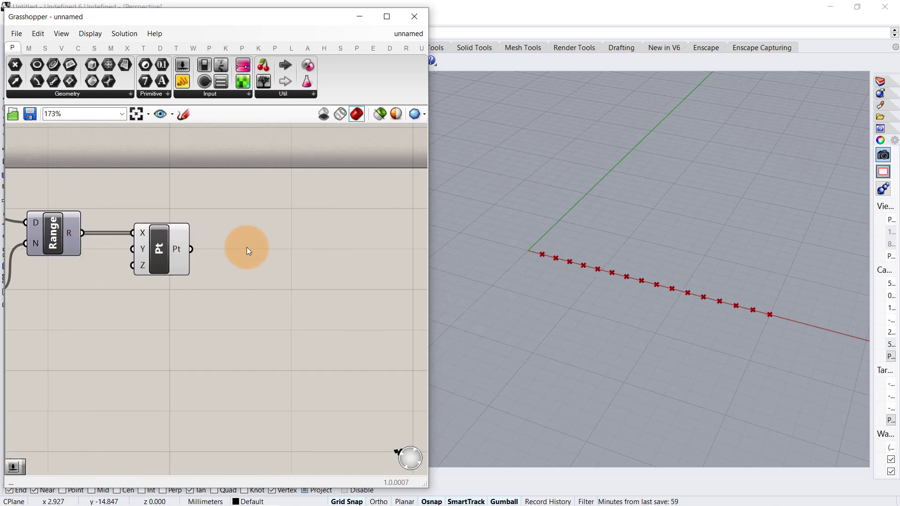
{"action": "double_click", "coordinate": [273, 249]}
{"action": "type", "text": "nur"}
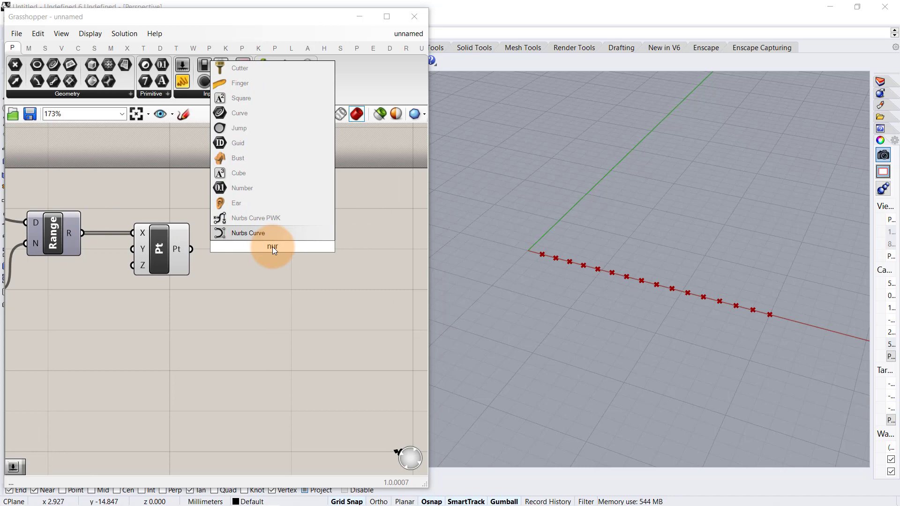
{"action": "left_click", "coordinate": [272, 233]}
{"action": "left_click_drag", "start_coordinate": [191, 249], "coordinate": [289, 271]}
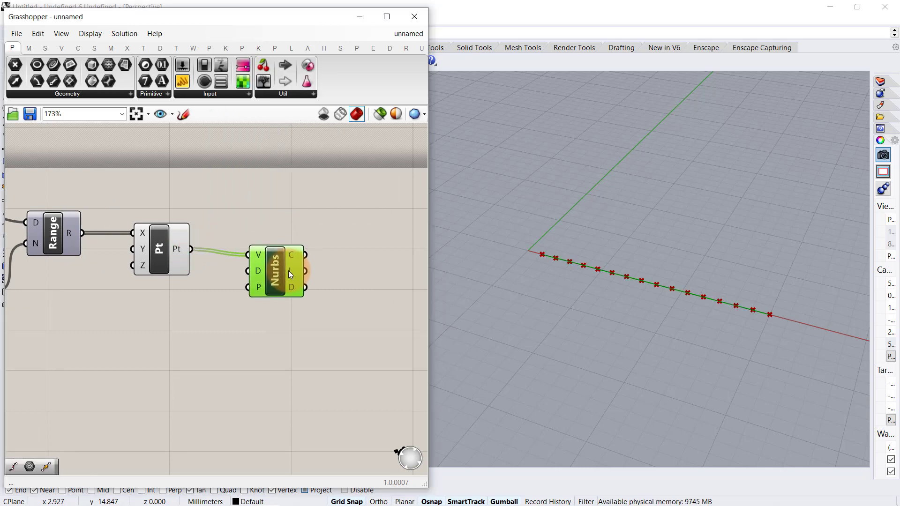
Step: Add a Move component and connect the Nurbs Curve's C output to its G input
{"action": "double_click", "coordinate": [361, 288]}
{"action": "type", "text": "move"}
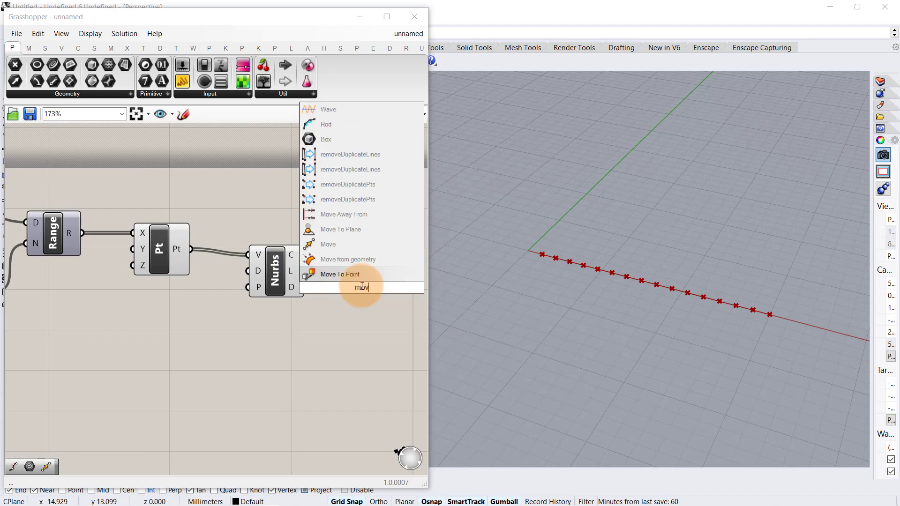
{"action": "left_click", "coordinate": [359, 277]}
{"action": "left_click_drag", "start_coordinate": [332, 277], "coordinate": [333, 278]}
{"action": "left_click_drag", "start_coordinate": [347, 288], "coordinate": [361, 309]}
{"action": "left_click", "coordinate": [327, 363]}
{"action": "scroll", "coordinate": [584, 302], "scroll_direction": "down", "scroll_amount": 2}
{"action": "right_click_drag", "start_coordinate": [573, 285], "coordinate": [567, 269]}
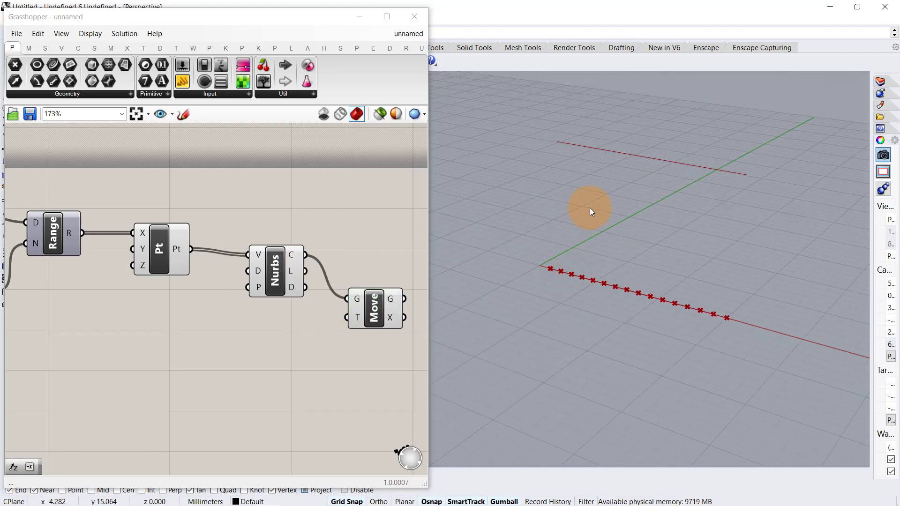
{"action": "right_click_drag", "start_coordinate": [590, 208], "coordinate": [599, 239]}
Step: Add a Series component below the curve and connect its output to Move's T input
{"action": "left_click", "coordinate": [144, 317]}
{"action": "double_click", "coordinate": [260, 350]}
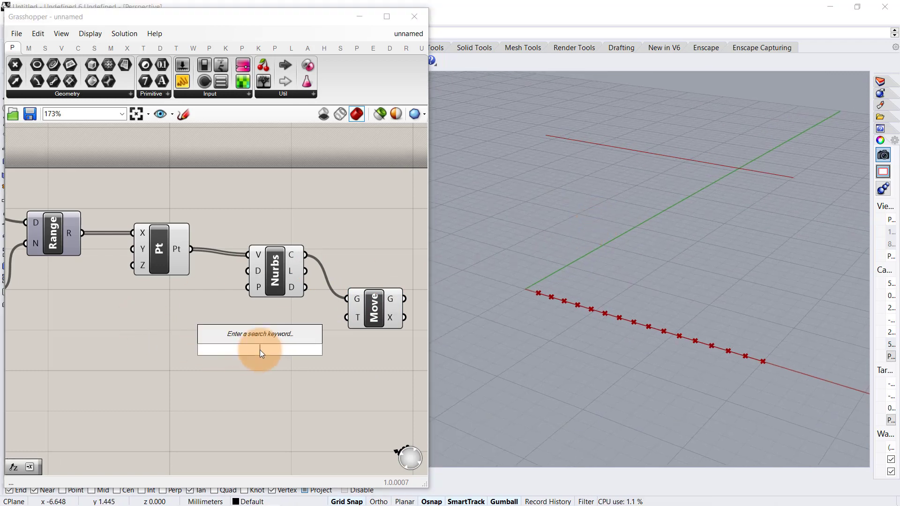
{"action": "type", "text": "series"}
{"action": "left_click", "coordinate": [257, 349]}
{"action": "left_click_drag", "start_coordinate": [288, 349], "coordinate": [347, 317]}
{"action": "left_click_drag", "start_coordinate": [261, 358], "coordinate": [281, 375]}
{"action": "left_click", "coordinate": [176, 382]}
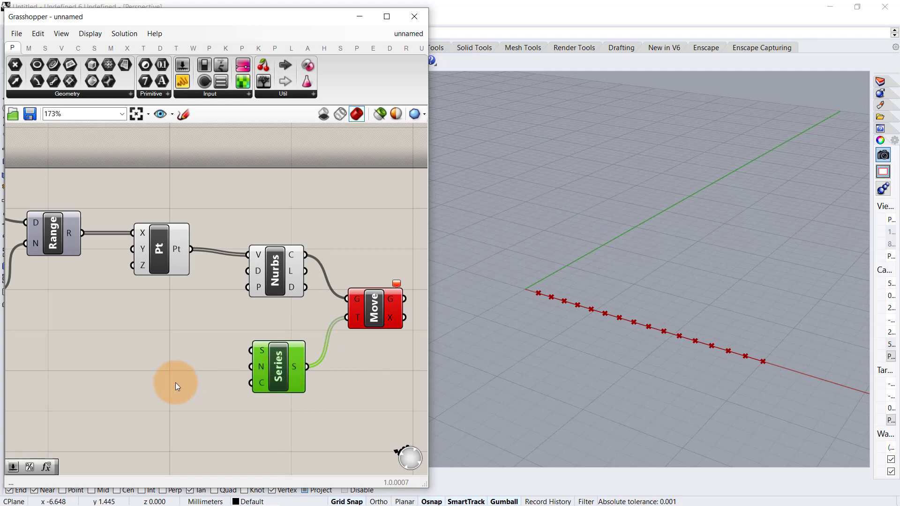
Step: Add a number slider set to 8 and connect it to the N and C inputs of Series
{"action": "double_click", "coordinate": [157, 381]}
{"action": "type", "text": "8"}
{"action": "key", "text": "Return"}
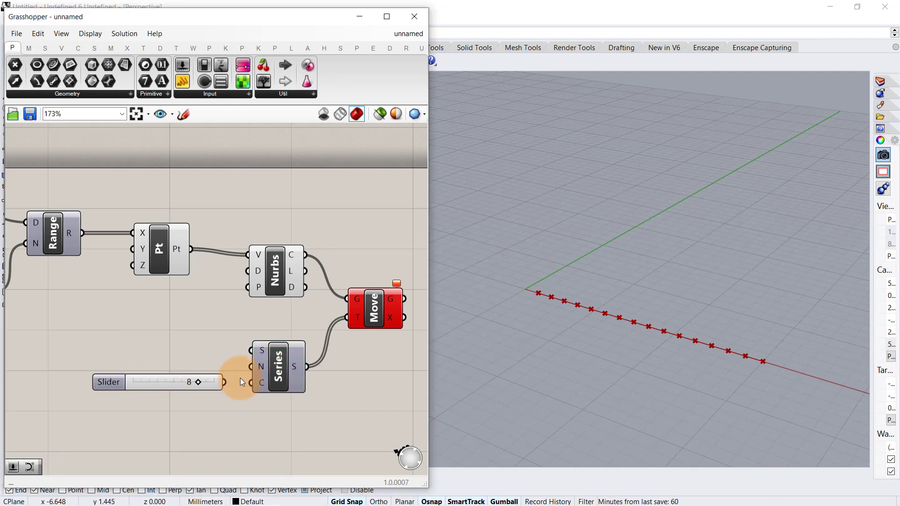
{"action": "left_click_drag", "start_coordinate": [225, 382], "coordinate": [308, 374]}
Step: Insert a Unit Z vector component between Series' output and Move's T input
{"action": "double_click", "coordinate": [336, 374]}
{"action": "type", "text": "z"}
{"action": "left_click", "coordinate": [334, 363]}
{"action": "left_click_drag", "start_coordinate": [351, 337], "coordinate": [128, 416]}
{"action": "left_click_drag", "start_coordinate": [329, 377], "coordinate": [287, 370]}
{"action": "left_click", "coordinate": [314, 394]}
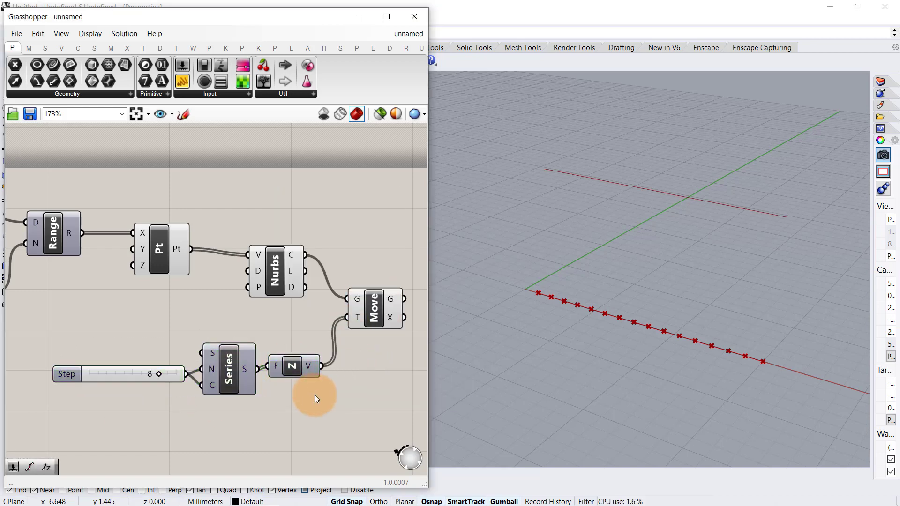
Step: Add a Divide Curve component and connect Move's G output to its C input
{"action": "right_click_drag", "start_coordinate": [307, 254], "coordinate": [120, 245]}
{"action": "double_click", "coordinate": [300, 268]}
{"action": "type", "text": "divi"}
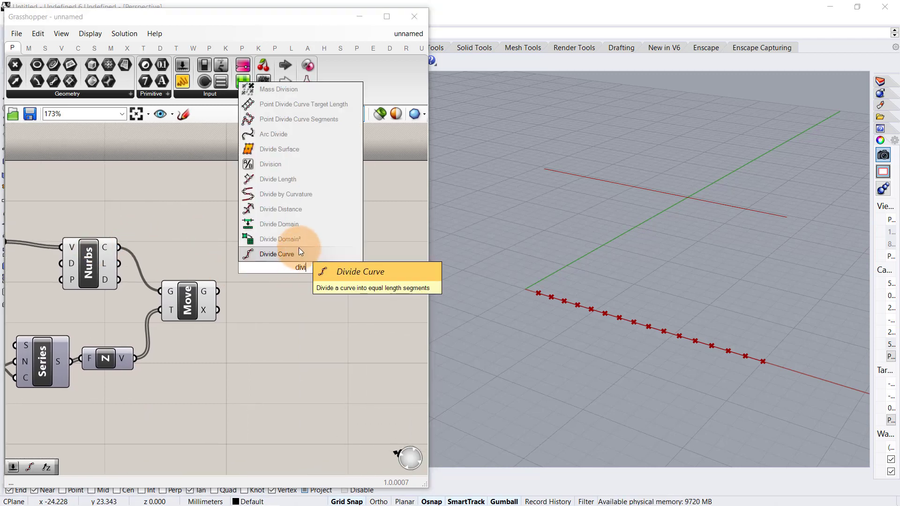
{"action": "left_click", "coordinate": [300, 254]}
{"action": "left_click_drag", "start_coordinate": [217, 291], "coordinate": [276, 247]}
{"action": "left_click_drag", "start_coordinate": [291, 279], "coordinate": [319, 345]}
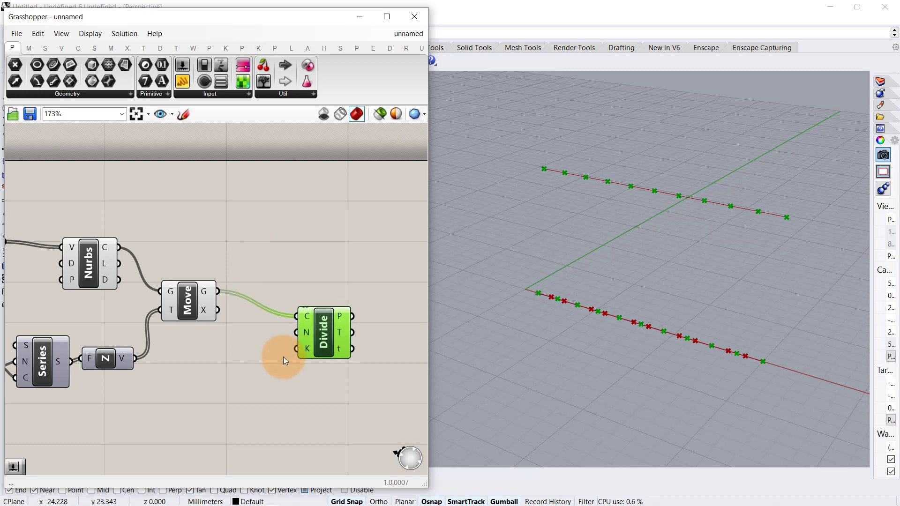
{"action": "left_click", "coordinate": [283, 357]}
Step: Duplicate the Series step slider, connect the copy to Divide Curve's N input, and set it to 8
{"action": "right_click_drag", "start_coordinate": [172, 335], "coordinate": [246, 317]}
{"action": "left_click", "coordinate": [27, 345]}
{"action": "key", "text": "ctrl+c"}
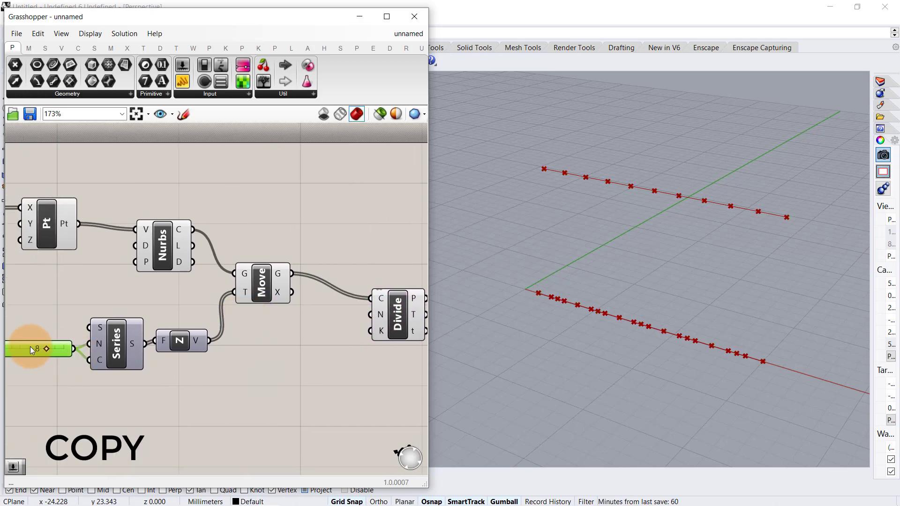
{"action": "key", "text": "ctrl+v"}
{"action": "left_click_drag", "start_coordinate": [49, 359], "coordinate": [370, 315]}
{"action": "left_click_drag", "start_coordinate": [270, 395], "coordinate": [244, 394]}
{"action": "right_click_drag", "start_coordinate": [295, 319], "coordinate": [181, 309]}
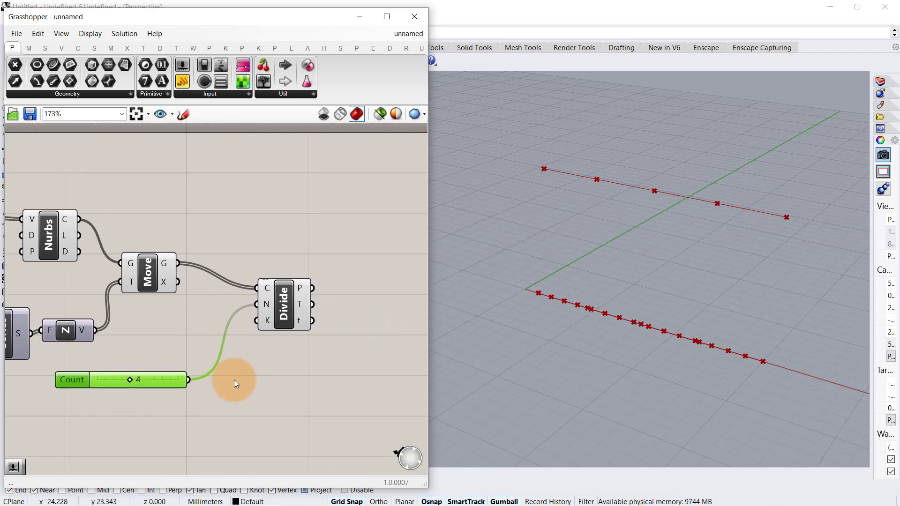
{"action": "left_click_drag", "start_coordinate": [129, 377], "coordinate": [162, 381]}
Step: Add a Cross Reference component after Divide Curve and give it a third input, C
{"action": "left_click", "coordinate": [312, 256]}
{"action": "right_click_drag", "start_coordinate": [312, 256], "coordinate": [214, 250]}
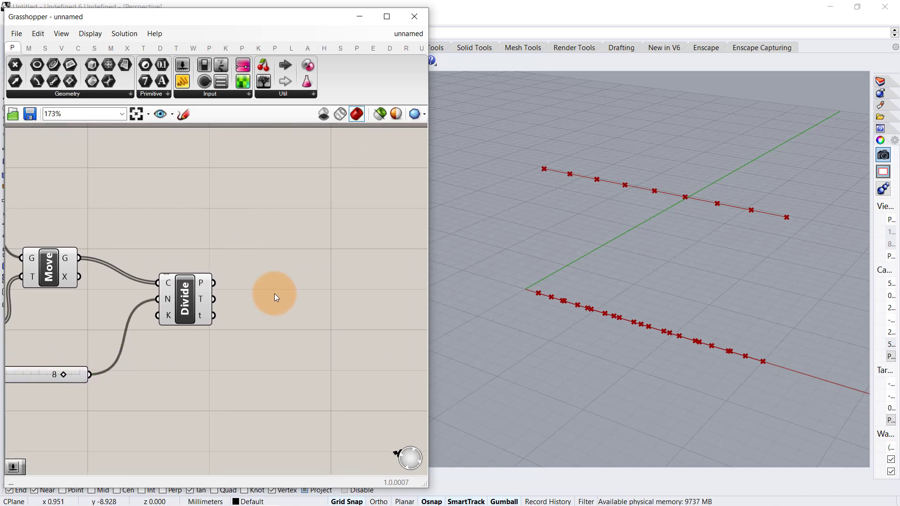
{"action": "double_click", "coordinate": [275, 294]}
{"action": "type", "text": "cro"}
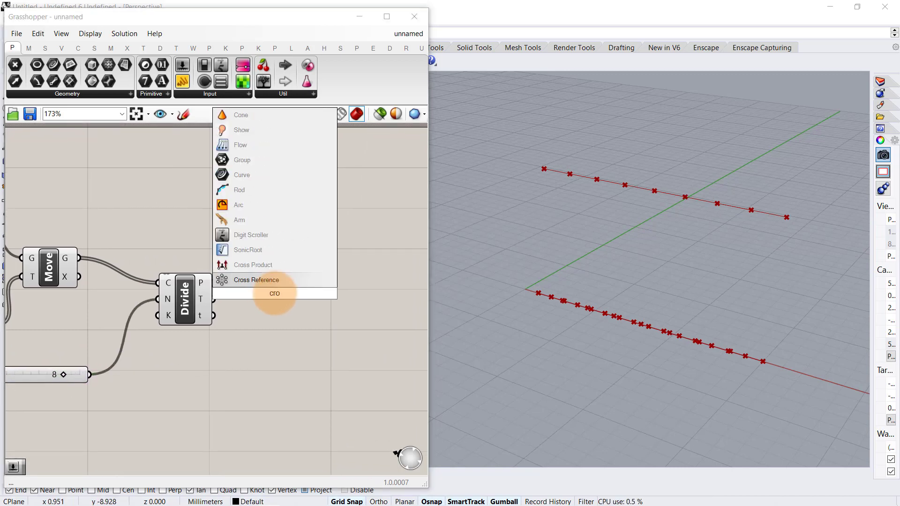
{"action": "left_click", "coordinate": [277, 281]}
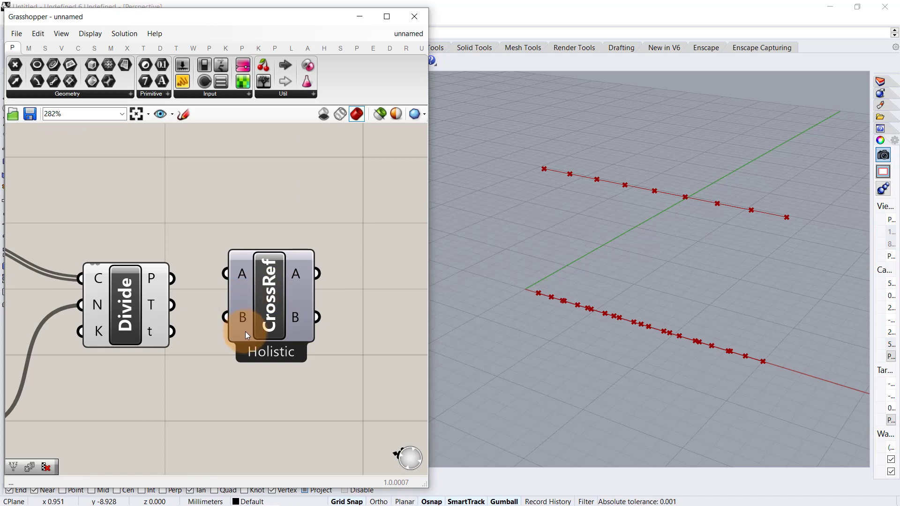
{"action": "scroll", "coordinate": [246, 331], "scroll_direction": "up", "scroll_amount": 5}
{"action": "left_click", "coordinate": [261, 343]}
Step: Connect Divide Curve's P output to the A, B and C inputs of Cross Reference
{"action": "scroll", "coordinate": [254, 309], "scroll_direction": "down", "scroll_amount": 1}
{"action": "left_click_drag", "start_coordinate": [126, 242], "coordinate": [212, 317]}
{"action": "left_click_drag", "start_coordinate": [304, 285], "coordinate": [332, 307]}
{"action": "scroll", "coordinate": [264, 186], "scroll_direction": "down", "scroll_amount": 1}
{"action": "left_click", "coordinate": [315, 193]}
{"action": "right_click_drag", "start_coordinate": [315, 193], "coordinate": [182, 202]}
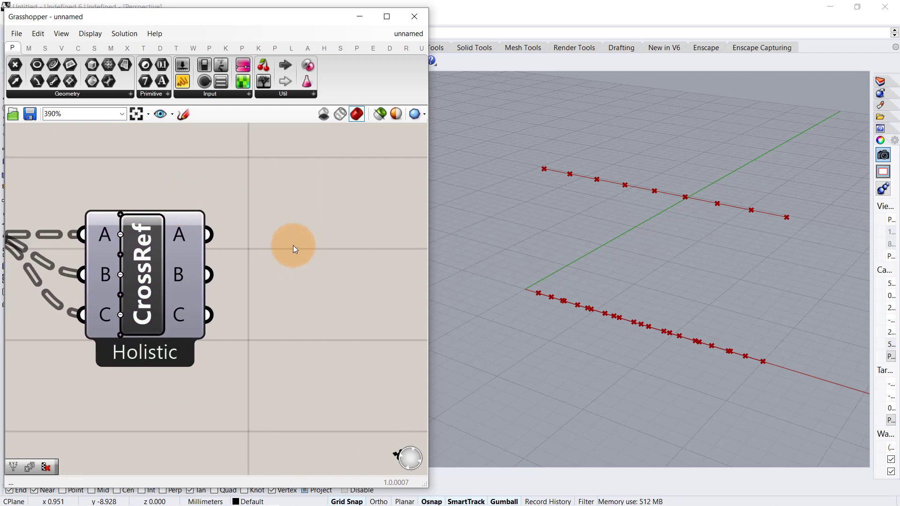
Step: Add a Construct Point component and connect Cross Reference's A, B and C outputs to its X, Y and Z inputs
{"action": "scroll", "coordinate": [323, 247], "scroll_direction": "down", "scroll_amount": 2}
{"action": "double_click", "coordinate": [328, 249]}
{"action": "type", "text": "constr"}
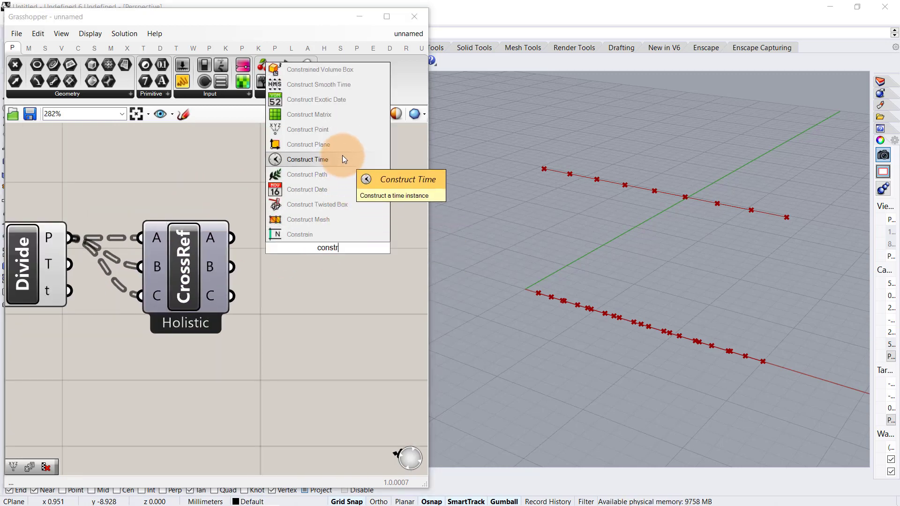
{"action": "left_click", "coordinate": [342, 132]}
{"action": "left_click_drag", "start_coordinate": [231, 238], "coordinate": [280, 220]}
{"action": "left_click_drag", "start_coordinate": [233, 267], "coordinate": [361, 276]}
{"action": "scroll", "coordinate": [268, 335], "scroll_direction": "down", "scroll_amount": 1}
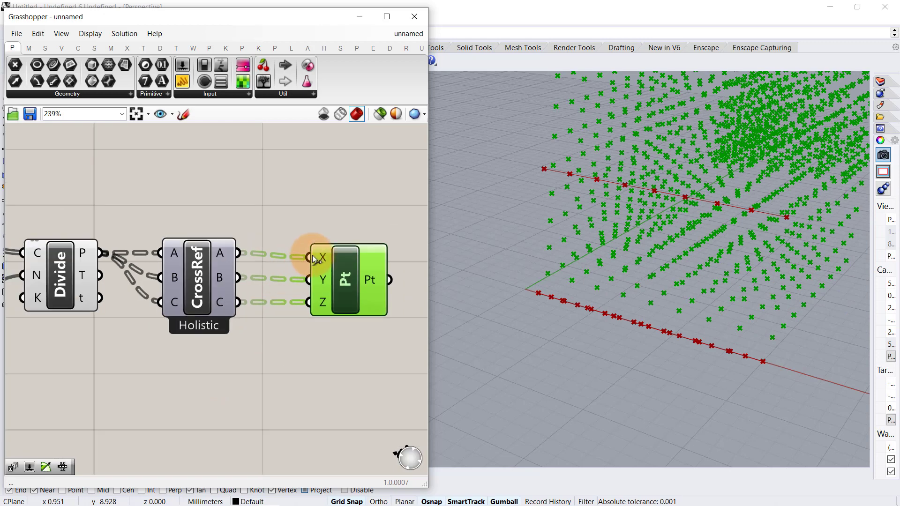
{"action": "left_click", "coordinate": [281, 259]}
Step: Turn off the preview of all components upstream of the new Construct Point component
{"action": "scroll", "coordinate": [296, 252], "scroll_direction": "down", "scroll_amount": 9}
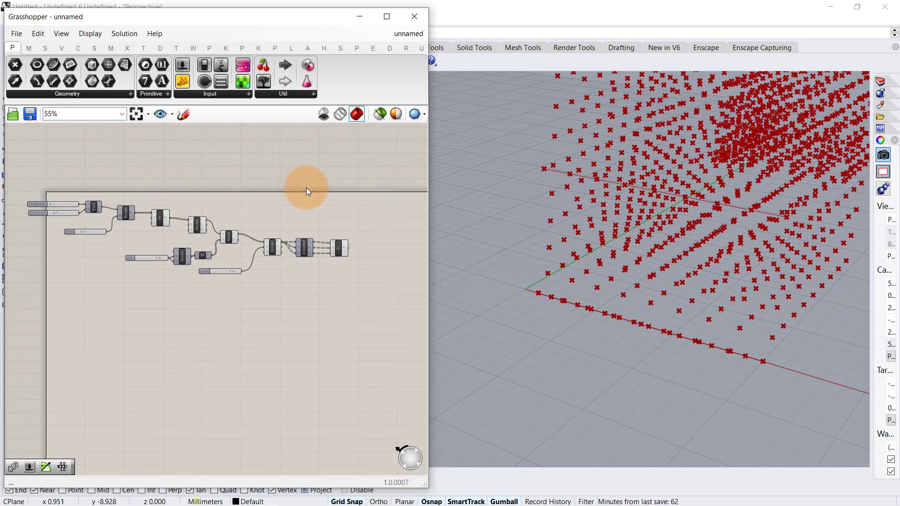
{"action": "left_click_drag", "start_coordinate": [305, 187], "coordinate": [47, 373]}
{"action": "middle_click", "coordinate": [112, 359]}
{"action": "left_click", "coordinate": [151, 322]}
{"action": "left_click", "coordinate": [300, 294]}
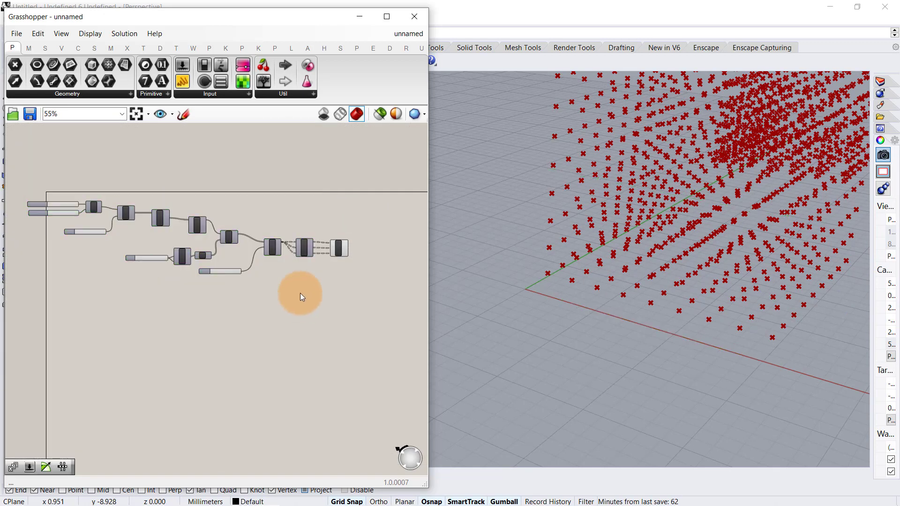
Step: Add a Flip Matrix component and connect the cross-referenced Construct Point's Pt output to its D input
{"action": "scroll", "coordinate": [358, 223], "scroll_direction": "up", "scroll_amount": 7}
{"action": "scroll", "coordinate": [619, 282], "scroll_direction": "down", "scroll_amount": 3}
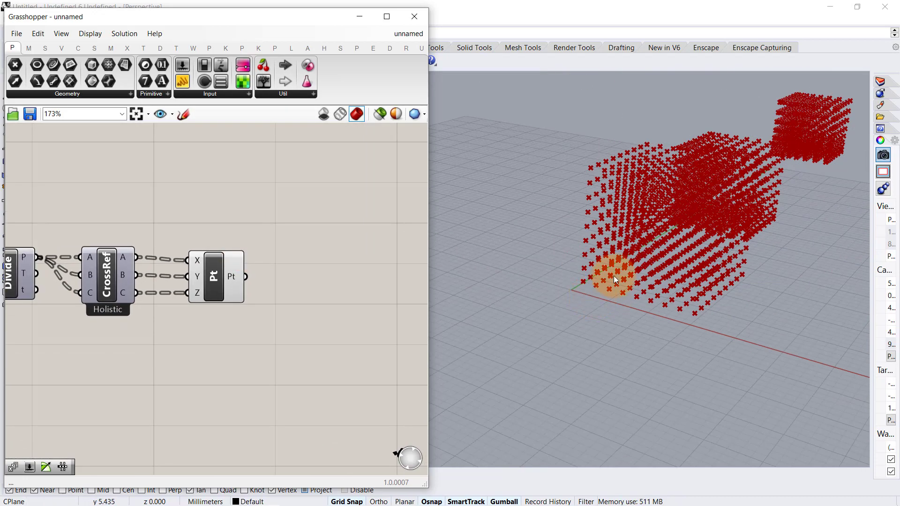
{"action": "scroll", "coordinate": [614, 276], "scroll_direction": "down", "scroll_amount": 5}
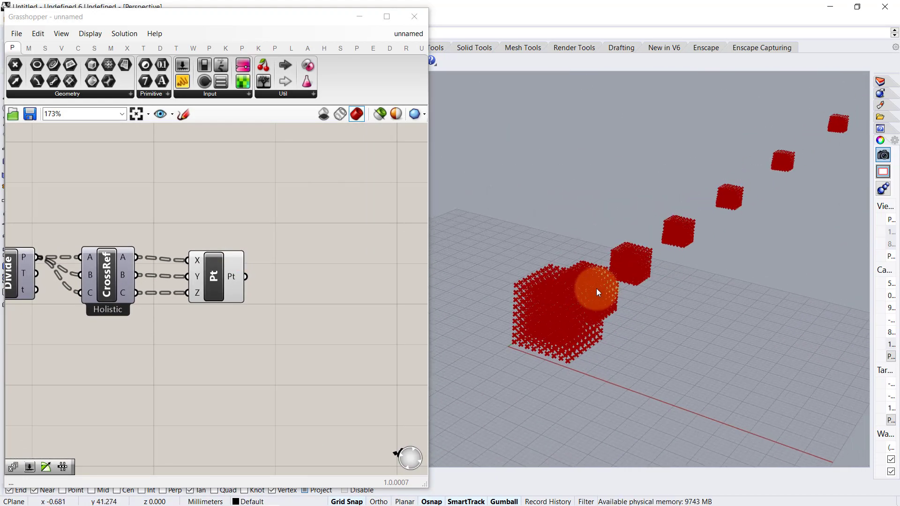
{"action": "right_click_drag", "start_coordinate": [596, 289], "coordinate": [649, 305]}
{"action": "double_click", "coordinate": [307, 288]}
{"action": "type", "text": "flip"}
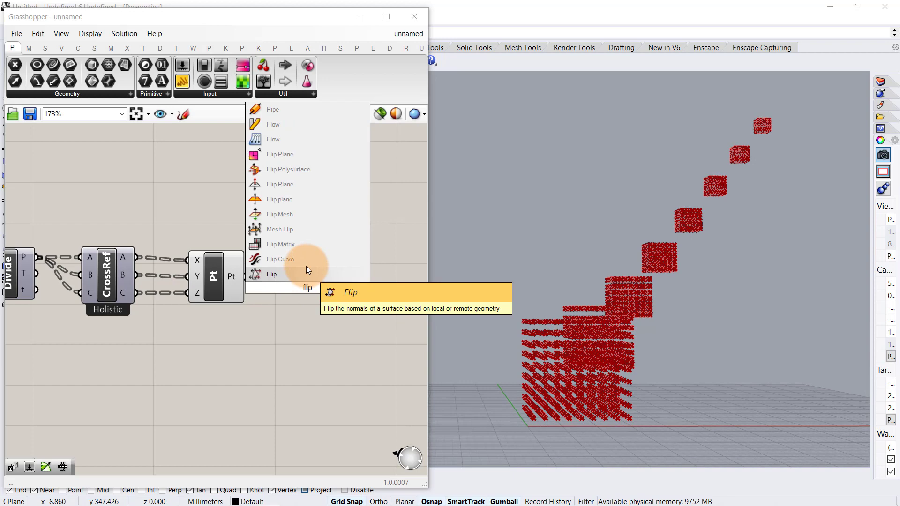
{"action": "left_click", "coordinate": [306, 271]}
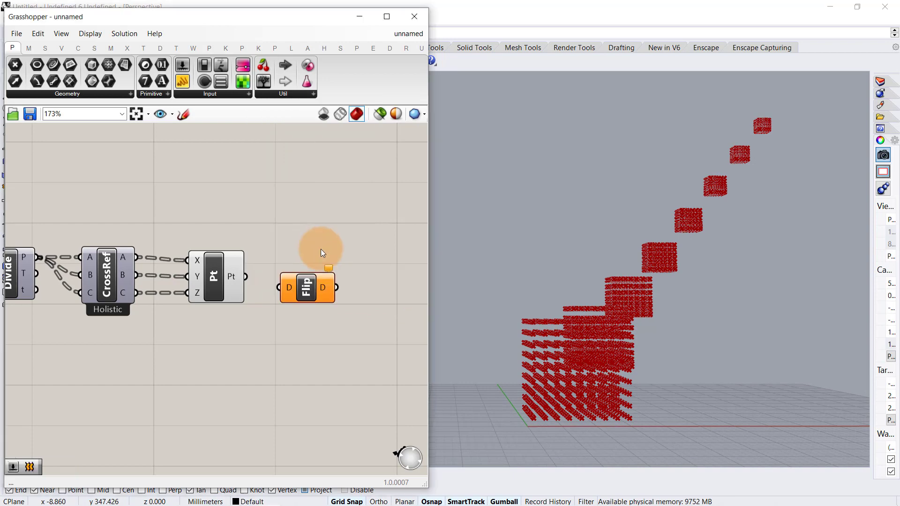
{"action": "scroll", "coordinate": [314, 263], "scroll_direction": "up", "scroll_amount": 1}
{"action": "left_click_drag", "start_coordinate": [235, 271], "coordinate": [293, 277]}
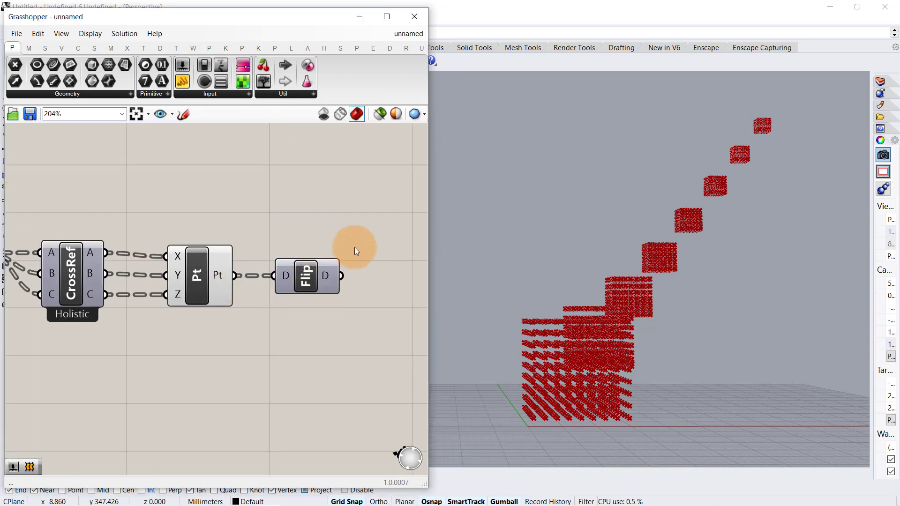
Step: Add a Nurbs Curve component after Flip Matrix and connect the flipped D output to its V input
{"action": "right_click_drag", "start_coordinate": [354, 247], "coordinate": [225, 241]}
{"action": "double_click", "coordinate": [286, 281]}
{"action": "type", "text": "nu"}
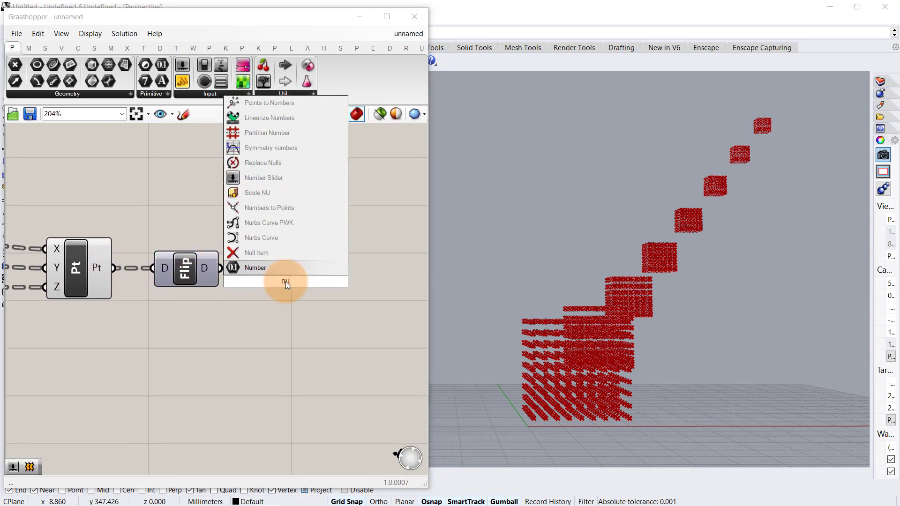
{"action": "type", "text": "rbs"}
{"action": "left_click", "coordinate": [291, 268]}
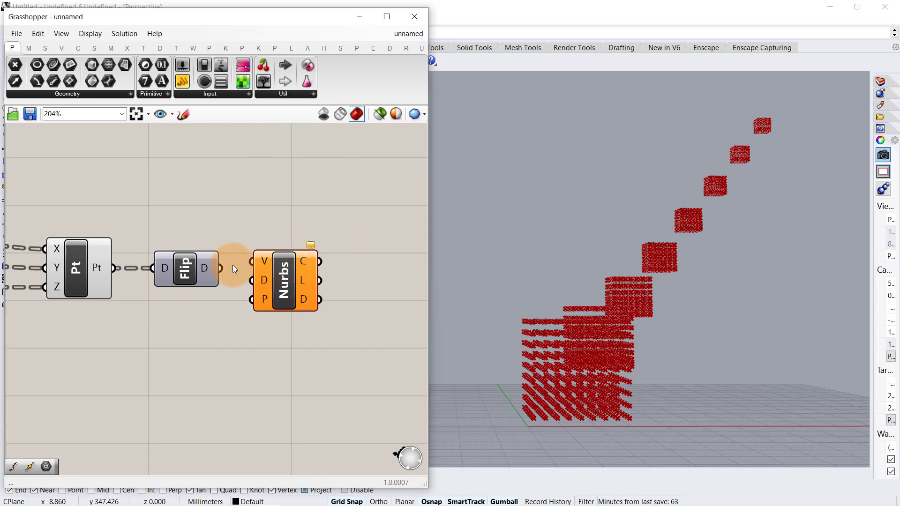
{"action": "left_click_drag", "start_coordinate": [222, 268], "coordinate": [298, 284]}
{"action": "left_click", "coordinate": [304, 219]}
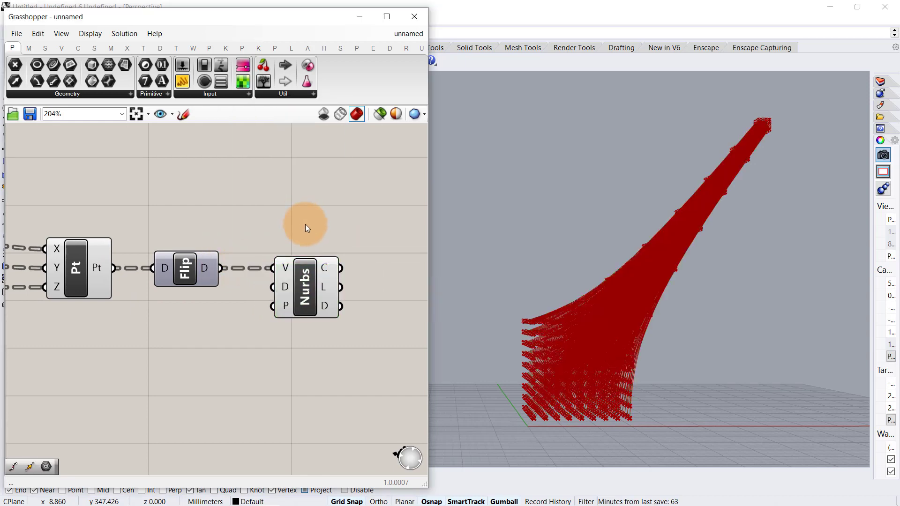
{"action": "left_click", "coordinate": [311, 296]}
Step: Turn off the preview of the Construct Point and Flip Matrix components feeding the last Nurbs Curve
{"action": "scroll", "coordinate": [278, 221], "scroll_direction": "down", "scroll_amount": 2}
{"action": "left_click_drag", "start_coordinate": [271, 201], "coordinate": [120, 314]}
{"action": "middle_click", "coordinate": [120, 315]}
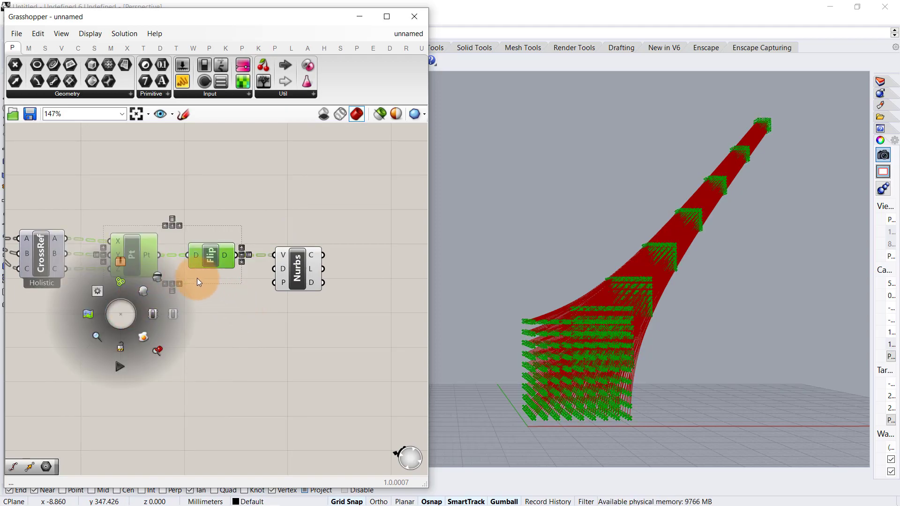
{"action": "left_click", "coordinate": [157, 277]}
{"action": "right_click_drag", "start_coordinate": [621, 268], "coordinate": [675, 267]}
{"action": "left_click", "coordinate": [238, 243]}
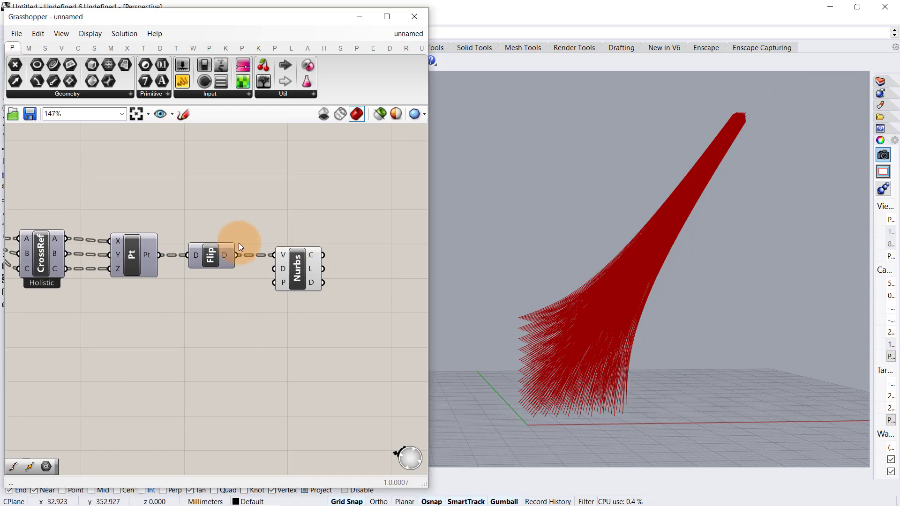
Step: Set the Count slider feeding Divide Curve's N input to 2
{"action": "right_click_drag", "start_coordinate": [156, 240], "coordinate": [328, 271]}
{"action": "scroll", "coordinate": [328, 271], "scroll_direction": "down", "scroll_amount": 2}
{"action": "right_click_drag", "start_coordinate": [257, 251], "coordinate": [360, 226]}
{"action": "scroll", "coordinate": [221, 294], "scroll_direction": "up", "scroll_amount": 3}
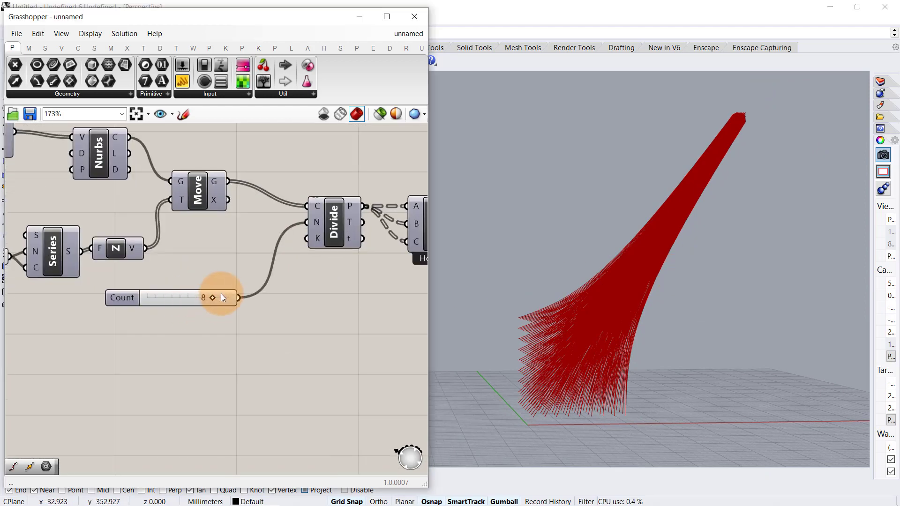
{"action": "left_click_drag", "start_coordinate": [191, 298], "coordinate": [164, 297]}
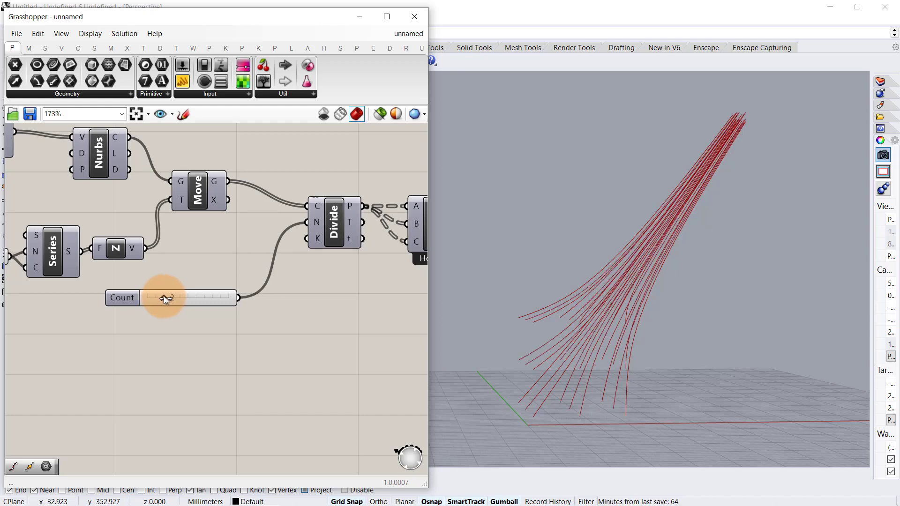
Step: Try the Series Step slider at 10, then set it to 9
{"action": "right_click_drag", "start_coordinate": [259, 274], "coordinate": [384, 296]}
{"action": "right_click_drag", "start_coordinate": [262, 262], "coordinate": [396, 274]}
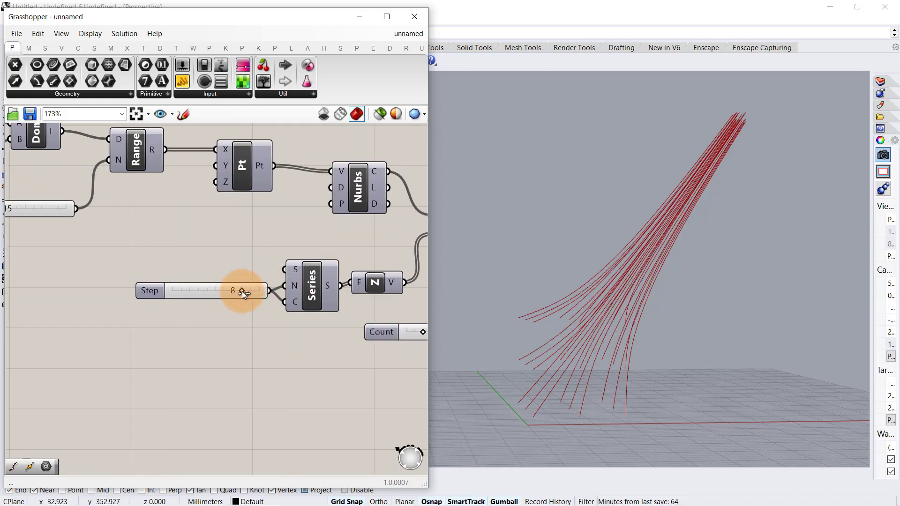
{"action": "left_click_drag", "start_coordinate": [242, 292], "coordinate": [261, 292]}
{"action": "right_click_drag", "start_coordinate": [686, 267], "coordinate": [469, 314]}
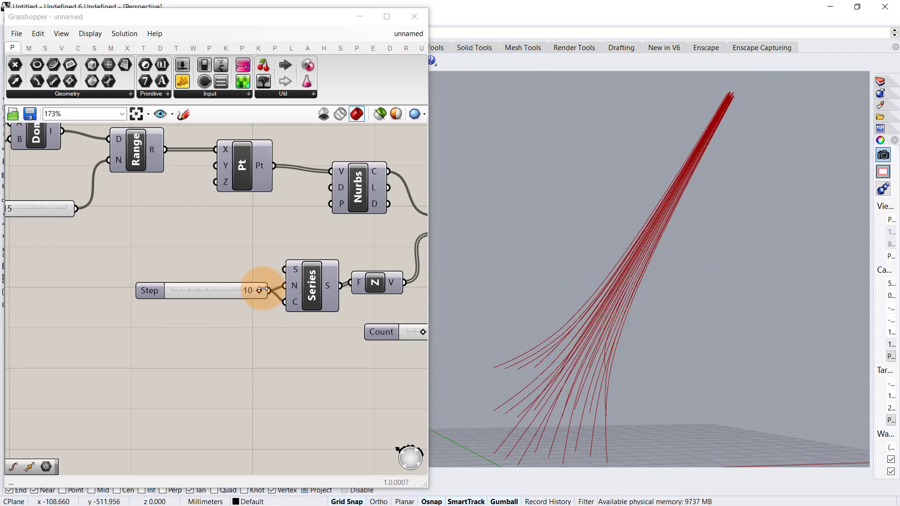
{"action": "left_click_drag", "start_coordinate": [259, 291], "coordinate": [251, 291]}
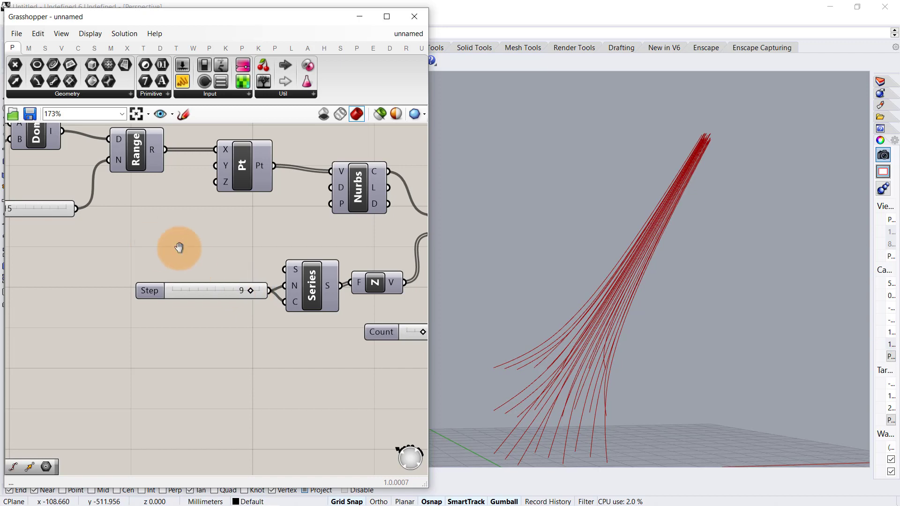
Step: Keep the Range Steps slider at 15 and set the Domain end slider to 12
{"action": "right_click_drag", "start_coordinate": [179, 247], "coordinate": [305, 267]}
{"action": "scroll", "coordinate": [305, 267], "scroll_direction": "down", "scroll_amount": 2}
{"action": "scroll", "coordinate": [160, 227], "scroll_direction": "up", "scroll_amount": 3}
{"action": "mouse_move", "coordinate": [208, 257]}
{"action": "left_mouse_down"}
{"action": "mouse_move", "coordinate": [195, 257]}
{"action": "mouse_move", "coordinate": [213, 257]}
{"action": "left_mouse_up"}
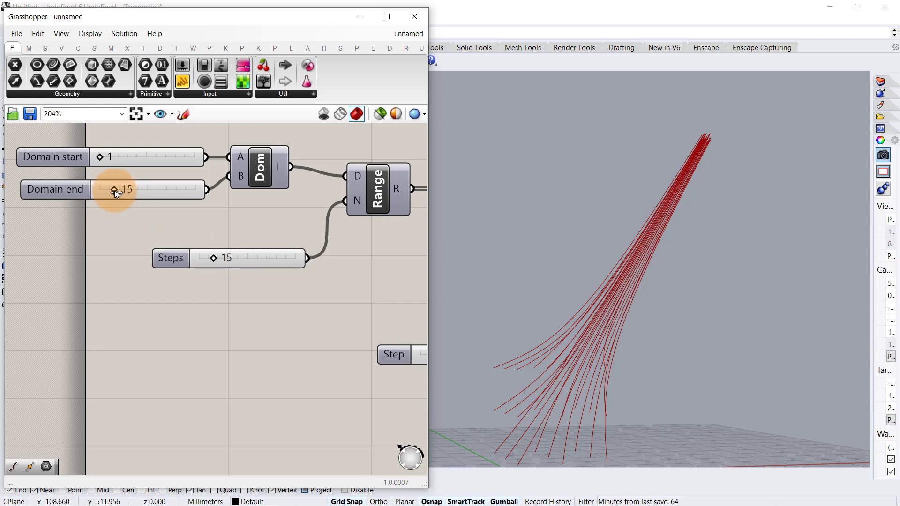
{"action": "mouse_move", "coordinate": [114, 190]}
{"action": "left_mouse_down"}
{"action": "mouse_move", "coordinate": [102, 190]}
{"action": "mouse_move", "coordinate": [120, 192]}
{"action": "mouse_move", "coordinate": [111, 190]}
{"action": "left_mouse_up"}
Step: Experiment with the Divide Curve Count and Series Step sliders, returning them to 2 and 9
{"action": "scroll", "coordinate": [105, 212], "scroll_direction": "down", "scroll_amount": 3}
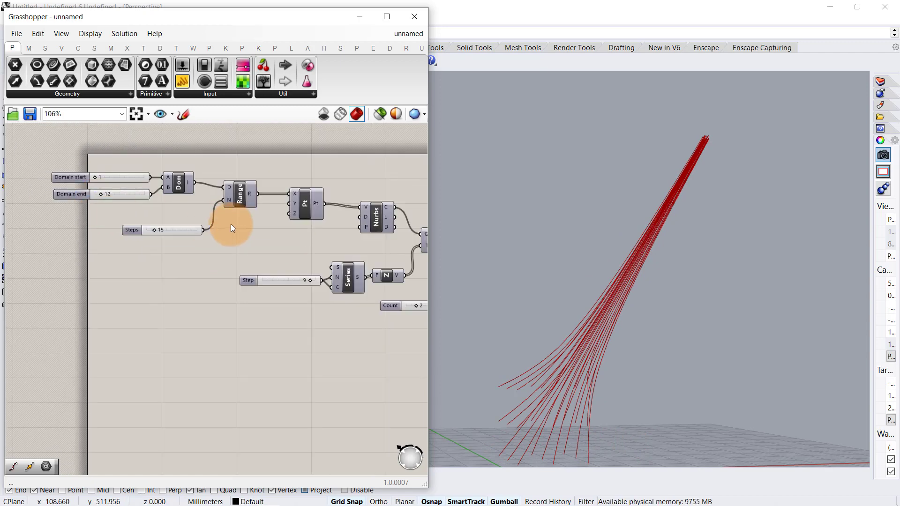
{"action": "right_click_drag", "start_coordinate": [231, 225], "coordinate": [95, 225]}
{"action": "scroll", "coordinate": [295, 315], "scroll_direction": "up", "scroll_amount": 3}
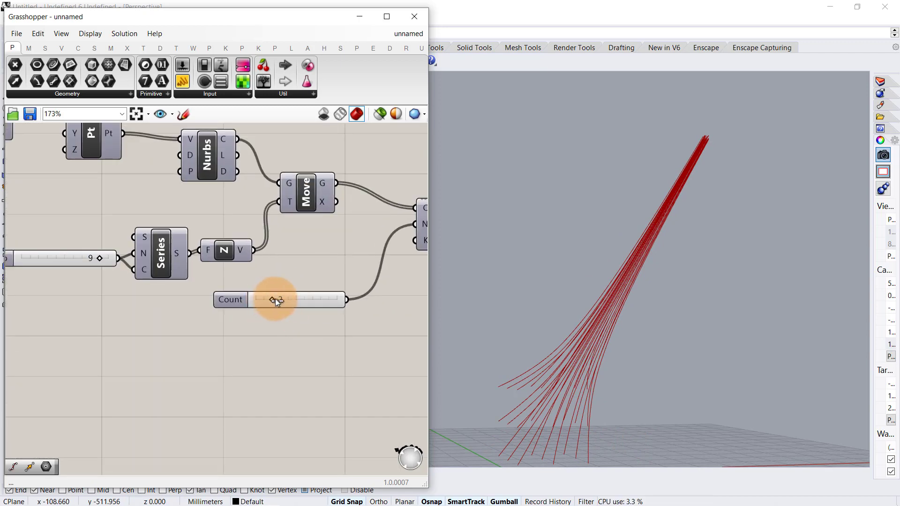
{"action": "left_click_drag", "start_coordinate": [275, 300], "coordinate": [270, 298]}
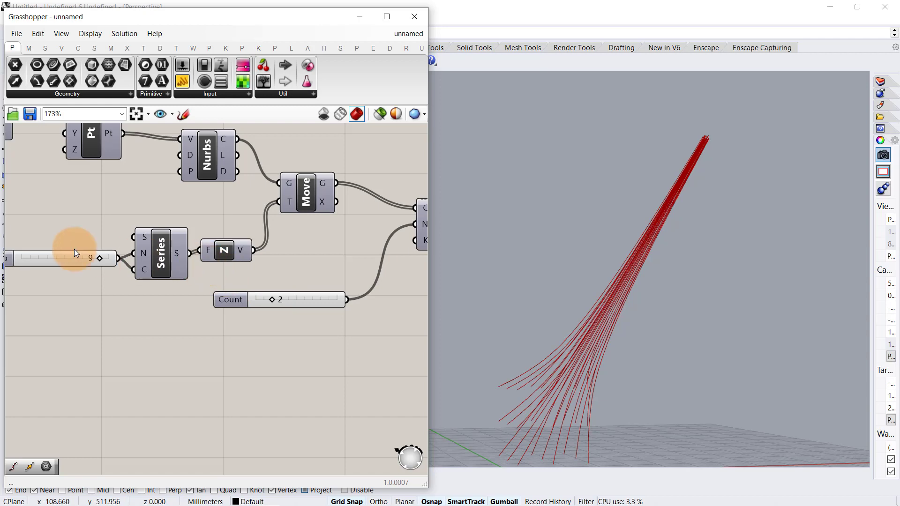
{"action": "scroll", "coordinate": [74, 249], "scroll_direction": "up", "scroll_amount": 3}
{"action": "mouse_move", "coordinate": [114, 262]}
{"action": "left_mouse_down"}
{"action": "mouse_move", "coordinate": [82, 263]}
{"action": "mouse_move", "coordinate": [109, 266]}
{"action": "left_mouse_up"}
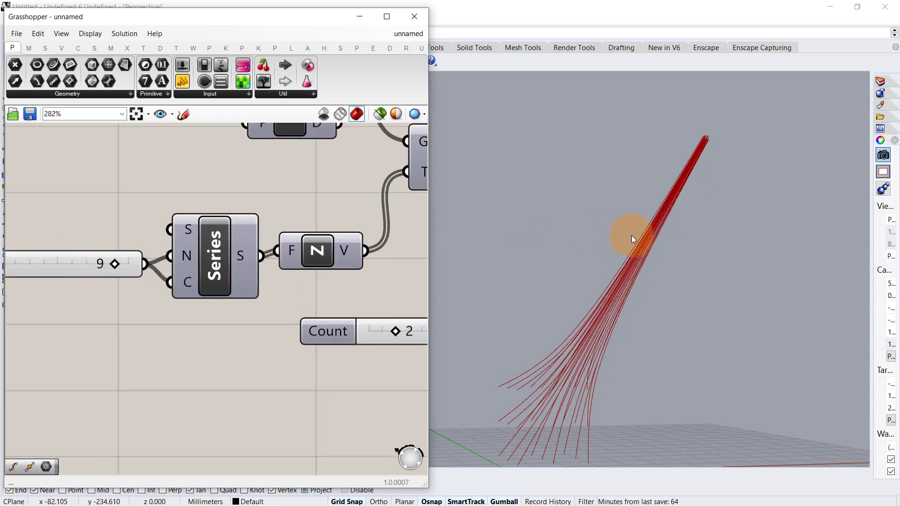
Step: Add a Pipe component after the last Nurbs Curve and place it slightly below that component
{"action": "right_click_drag", "start_coordinate": [613, 240], "coordinate": [619, 227], "text": "shift"}
{"action": "scroll", "coordinate": [187, 255], "scroll_direction": "down", "scroll_amount": 3}
{"action": "scroll", "coordinate": [330, 257], "scroll_direction": "down", "scroll_amount": 2}
{"action": "right_click_drag", "start_coordinate": [305, 253], "coordinate": [136, 249]}
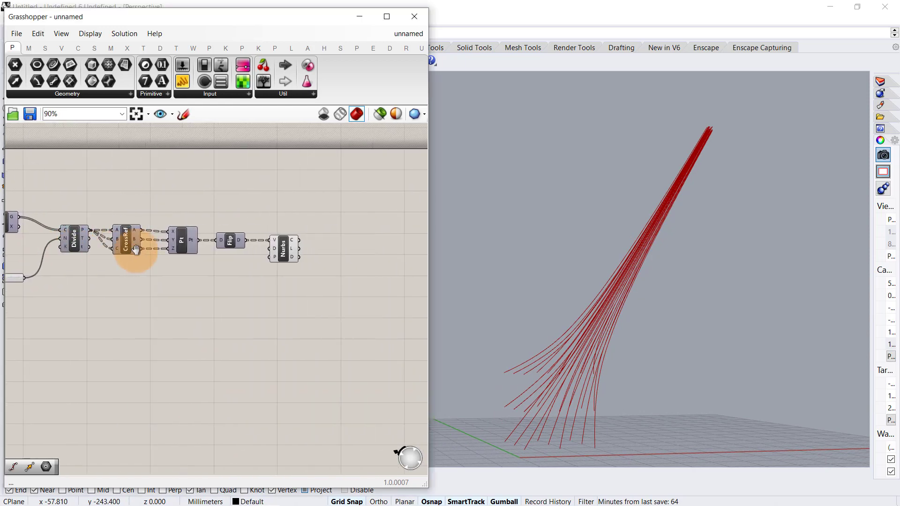
{"action": "scroll", "coordinate": [234, 242], "scroll_direction": "up", "scroll_amount": 5}
{"action": "right_click_drag", "start_coordinate": [235, 307], "coordinate": [87, 327]}
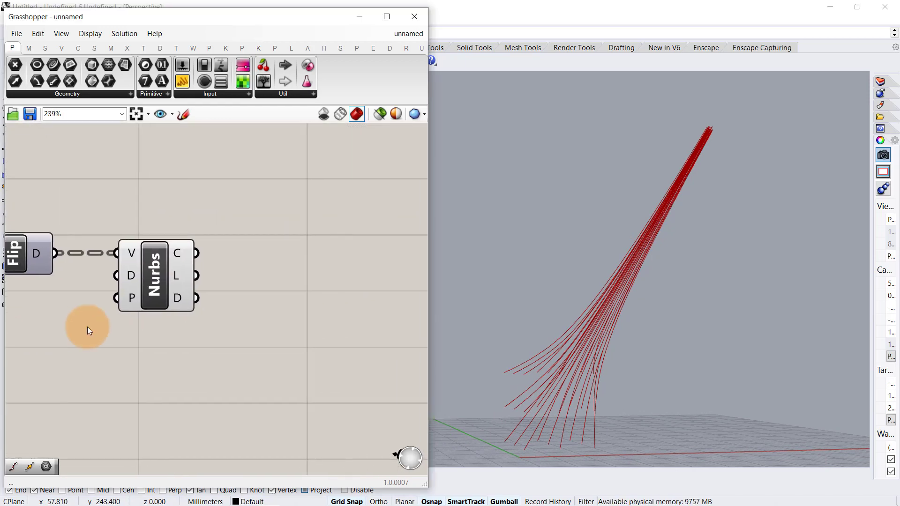
{"action": "double_click", "coordinate": [276, 283]}
{"action": "type", "text": "pip"}
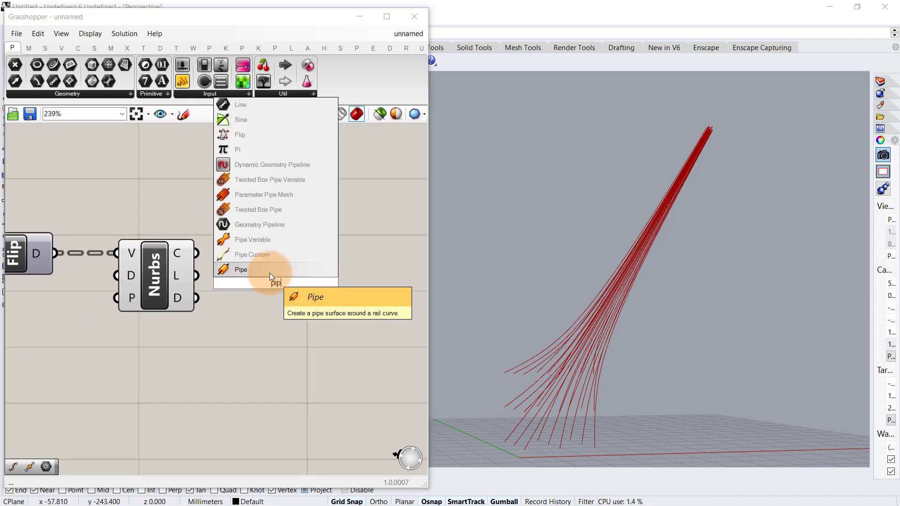
{"action": "left_click", "coordinate": [271, 275]}
{"action": "left_click_drag", "start_coordinate": [278, 284], "coordinate": [355, 343]}
{"action": "left_click", "coordinate": [196, 373]}
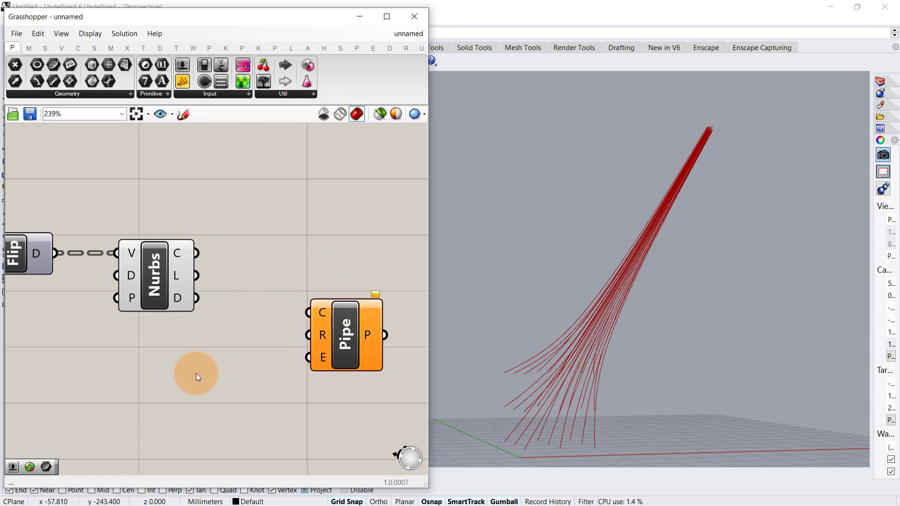
Step: Create a number slider with the value 0.15 and connect it to Pipe's R input
{"action": "double_click", "coordinate": [196, 374]}
{"action": "type", "text": "1"}
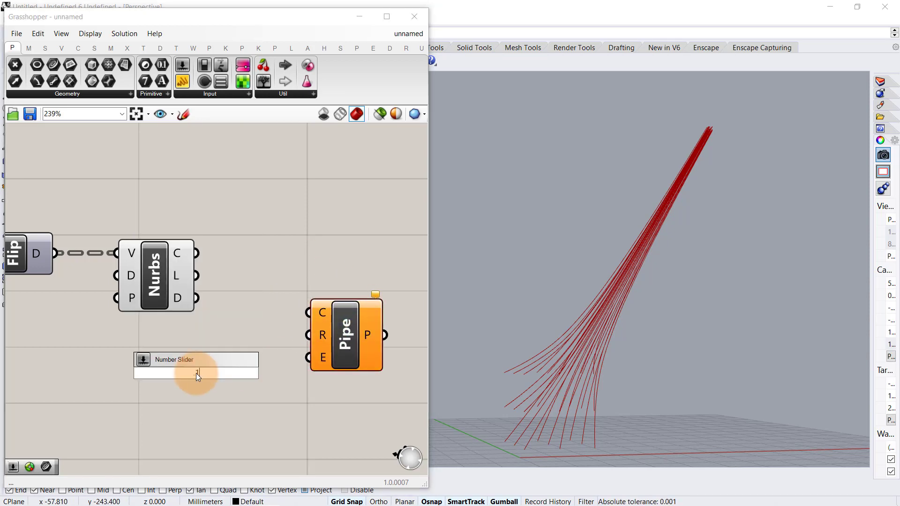
{"action": "type", "text": "5"}
{"action": "key", "text": "Return"}
{"action": "left_click_drag", "start_coordinate": [293, 374], "coordinate": [304, 335]}
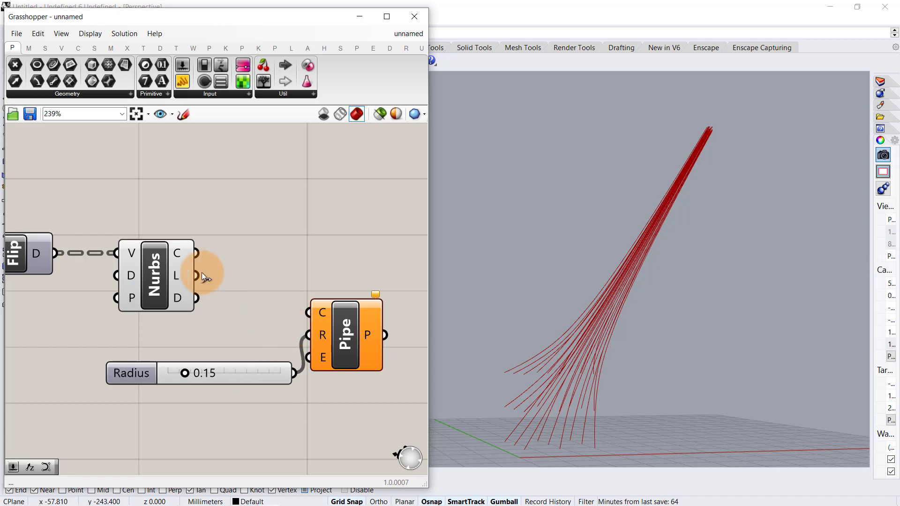
Step: Connect the last Nurbs Curve's C output to Pipe's C input and set the Radius slider to 0.16
{"action": "left_click_drag", "start_coordinate": [239, 263], "coordinate": [309, 313]}
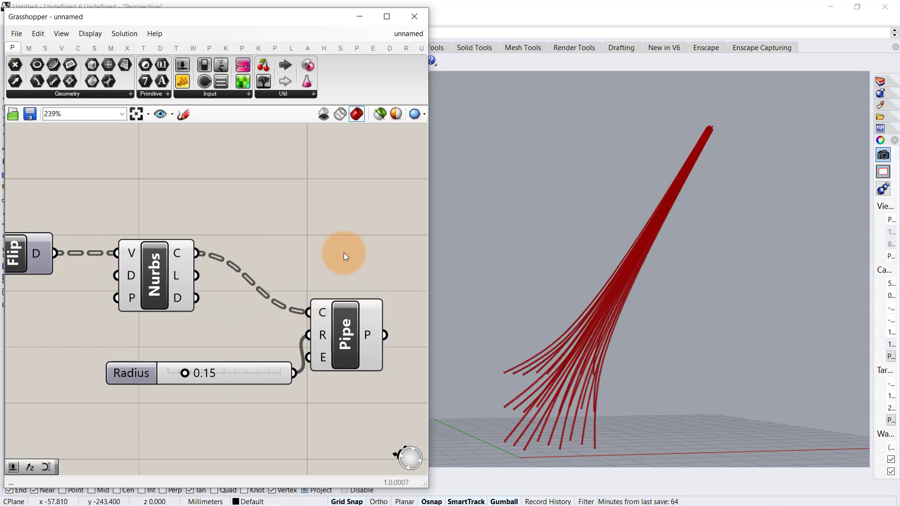
{"action": "right_click_drag", "start_coordinate": [610, 319], "coordinate": [641, 328]}
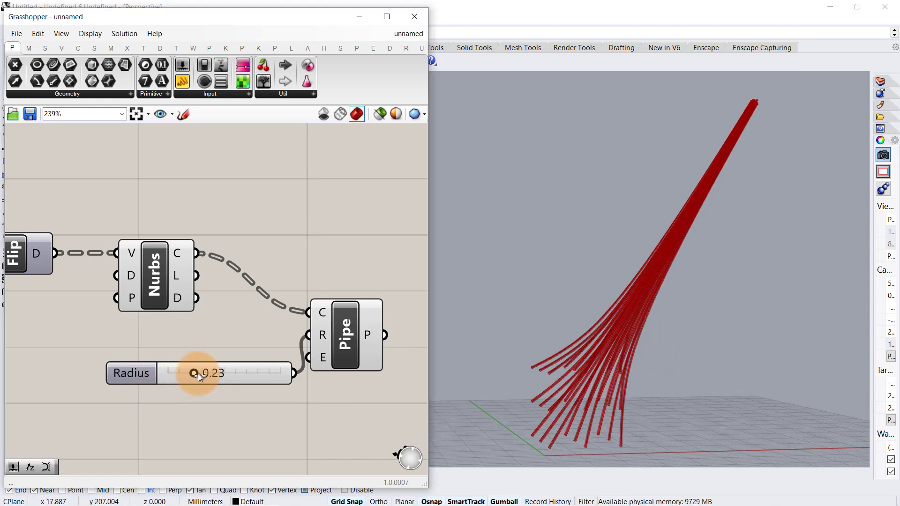
{"action": "left_click_drag", "start_coordinate": [198, 373], "coordinate": [186, 373]}
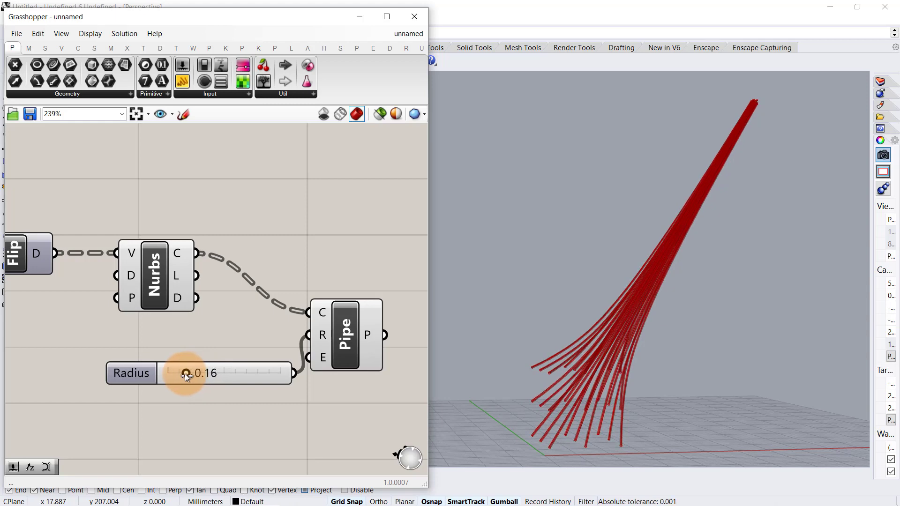
Step: Bake the Pipe component's geometry into Rhino on the Default layer
{"action": "right_click_drag", "start_coordinate": [351, 305], "coordinate": [245, 272]}
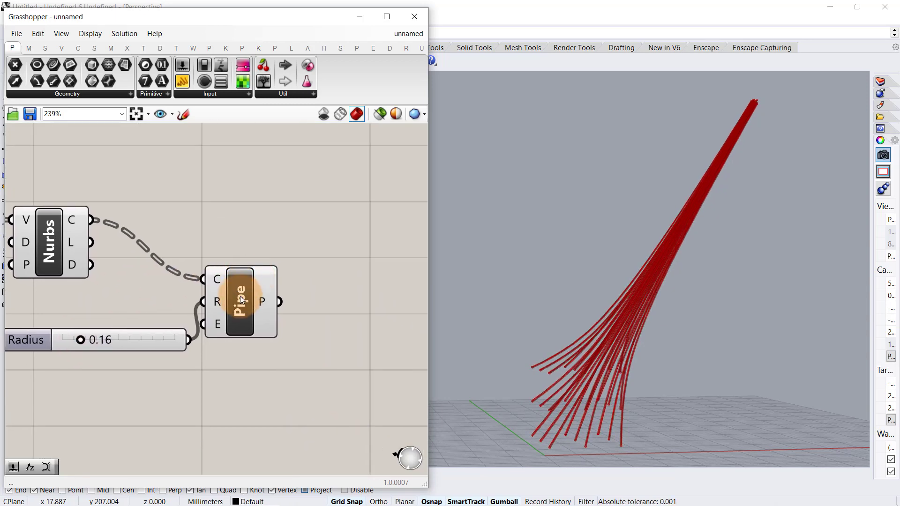
{"action": "right_click", "coordinate": [240, 297]}
{"action": "left_click", "coordinate": [259, 340]}
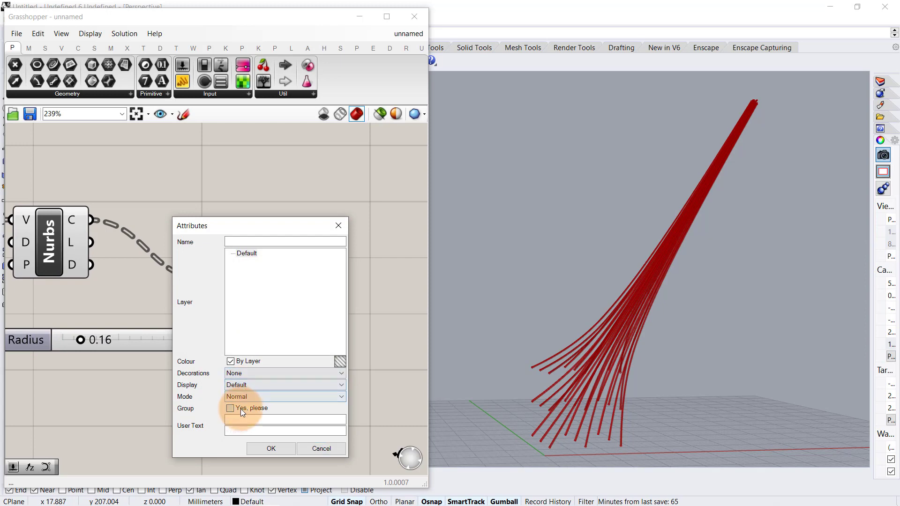
{"action": "left_click", "coordinate": [271, 449]}
Step: Turn off the preview of the last Nurbs Curve and Pipe components and minimize the Grasshopper window
{"action": "scroll", "coordinate": [314, 324], "scroll_direction": "down", "scroll_amount": 4}
{"action": "left_click_drag", "start_coordinate": [307, 234], "coordinate": [193, 387]}
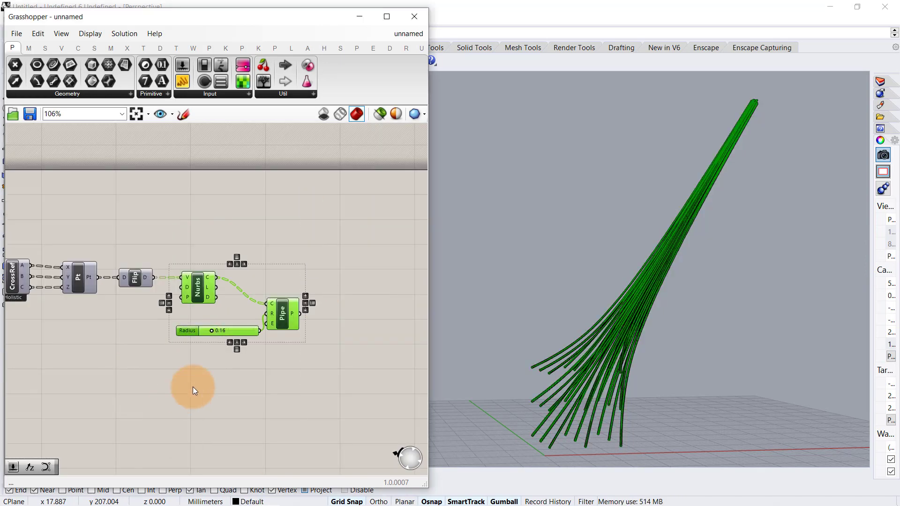
{"action": "middle_click", "coordinate": [193, 387]}
{"action": "left_click", "coordinate": [227, 353]}
{"action": "left_click", "coordinate": [377, 18]}
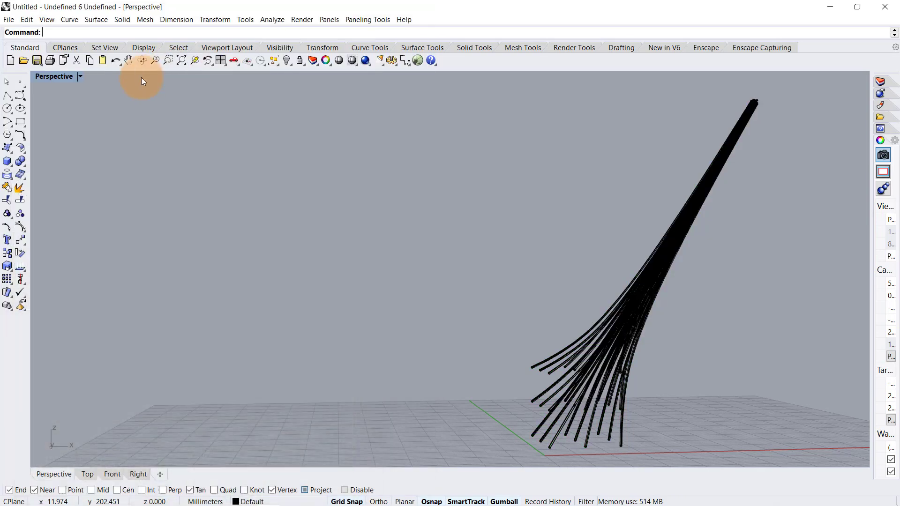
Step: Set the Perspective viewport to the Arctic display mode and move the baked pipe bundle aside
{"action": "left_click", "coordinate": [81, 76]}
{"action": "left_click", "coordinate": [97, 129]}
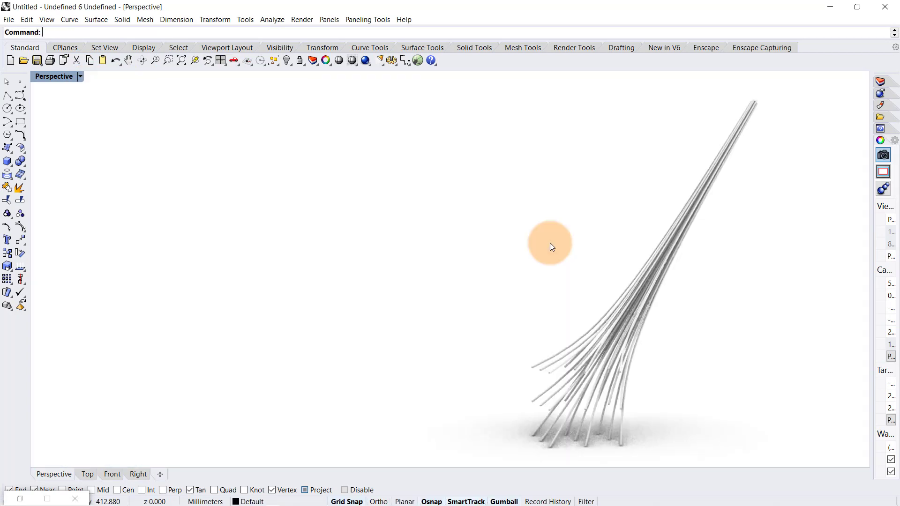
{"action": "right_click_drag", "start_coordinate": [594, 247], "coordinate": [506, 271]}
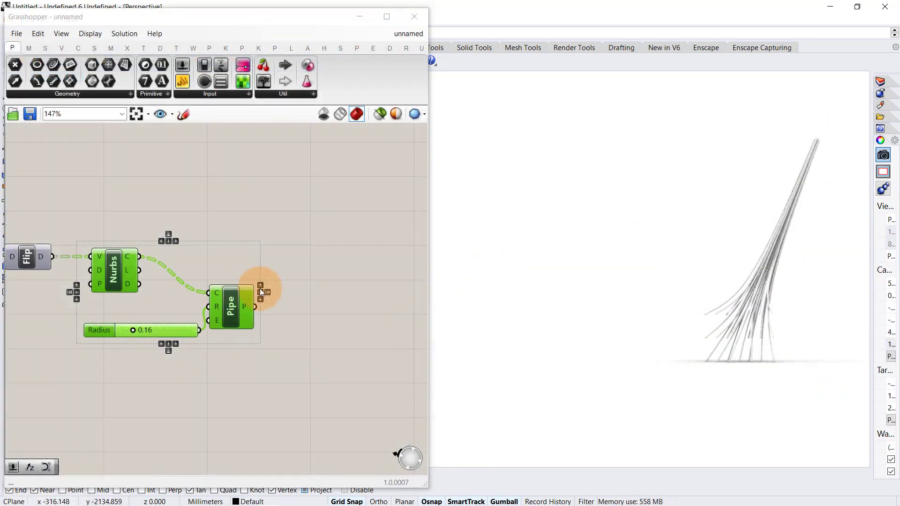
Step: Return to Grasshopper and turn the Pipe component's preview back on
{"action": "left_click", "coordinate": [231, 305]}
{"action": "middle_click", "coordinate": [241, 304]}
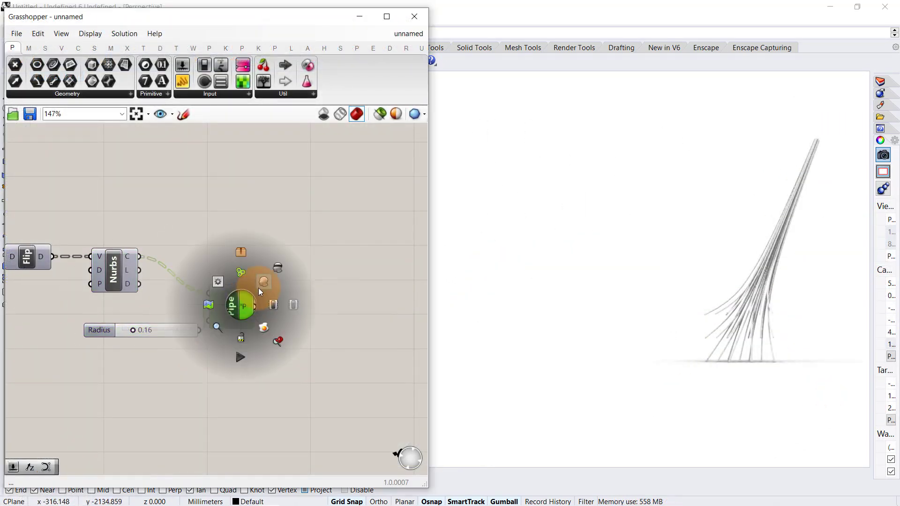
{"action": "left_click", "coordinate": [258, 287]}
Step: Set the Series component's Step slider to 5 to shape a second variation of the pipe bundle
{"action": "right_click_drag", "start_coordinate": [146, 252], "coordinate": [270, 283]}
{"action": "scroll", "coordinate": [266, 306], "scroll_direction": "up", "scroll_amount": 2}
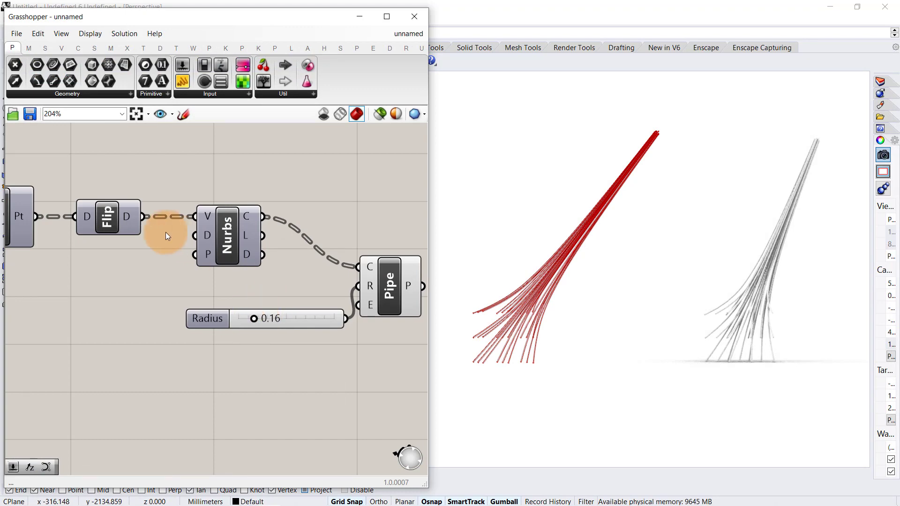
{"action": "right_click_drag", "start_coordinate": [165, 232], "coordinate": [362, 265]}
{"action": "scroll", "coordinate": [232, 252], "scroll_direction": "down", "scroll_amount": 3}
{"action": "right_click_drag", "start_coordinate": [232, 252], "coordinate": [409, 261]}
{"action": "scroll", "coordinate": [110, 307], "scroll_direction": "up", "scroll_amount": 3}
{"action": "right_click_drag", "start_coordinate": [164, 314], "coordinate": [346, 287]}
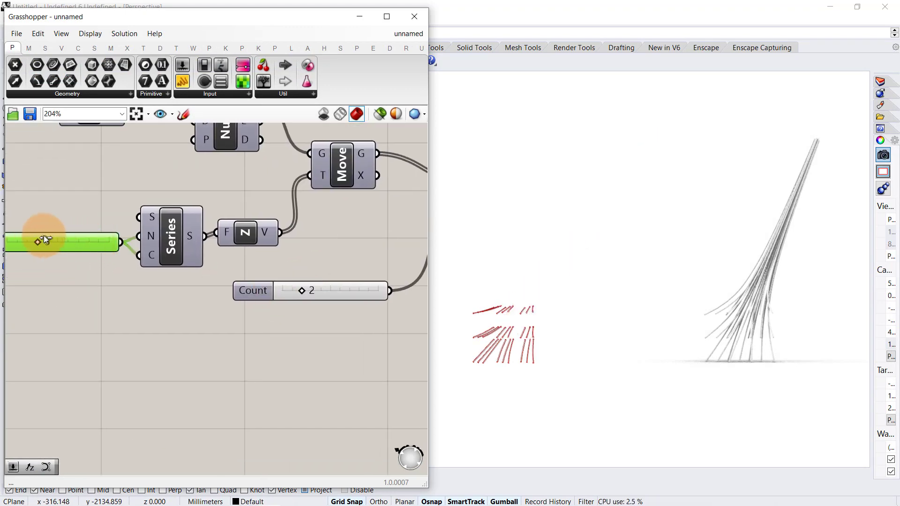
{"action": "left_click_drag", "start_coordinate": [55, 240], "coordinate": [58, 241]}
{"action": "scroll", "coordinate": [657, 283], "scroll_direction": "up", "scroll_amount": 5}
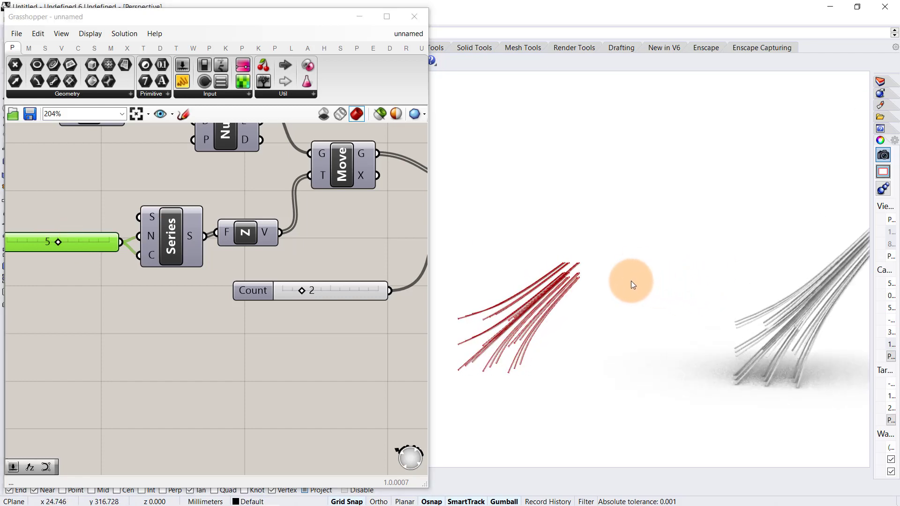
{"action": "right_click_drag", "start_coordinate": [558, 319], "coordinate": [683, 287]}
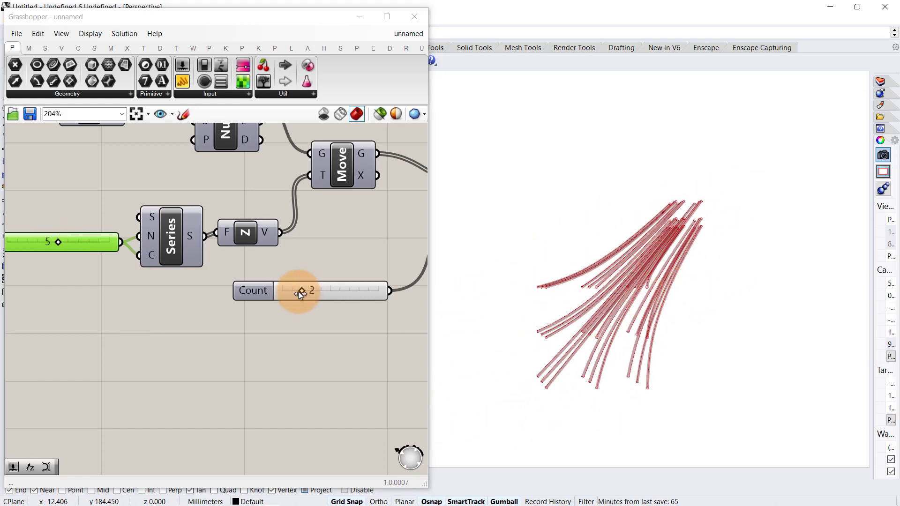
Step: Raise the Divide Curve Count slider slightly and adjust the Domain end slider to spread the pipes wider
{"action": "mouse_move", "coordinate": [300, 293]}
{"action": "left_mouse_down"}
{"action": "mouse_move", "coordinate": [291, 292]}
{"action": "mouse_move", "coordinate": [320, 294]}
{"action": "mouse_move", "coordinate": [305, 290]}
{"action": "left_mouse_up"}
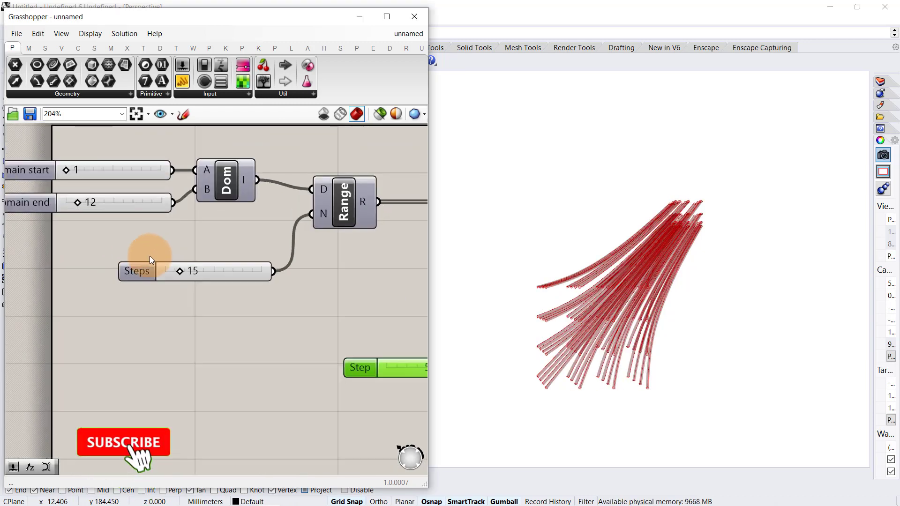
{"action": "scroll", "coordinate": [150, 256], "scroll_direction": "up", "scroll_amount": 2}
{"action": "mouse_move", "coordinate": [75, 197]}
{"action": "left_mouse_down"}
{"action": "mouse_move", "coordinate": [85, 198]}
{"action": "mouse_move", "coordinate": [71, 198]}
{"action": "left_mouse_up"}
Step: Bake the Pipe component's new variation onto the Default layer with grouping enabled
{"action": "scroll", "coordinate": [181, 247], "scroll_direction": "down", "scroll_amount": 8}
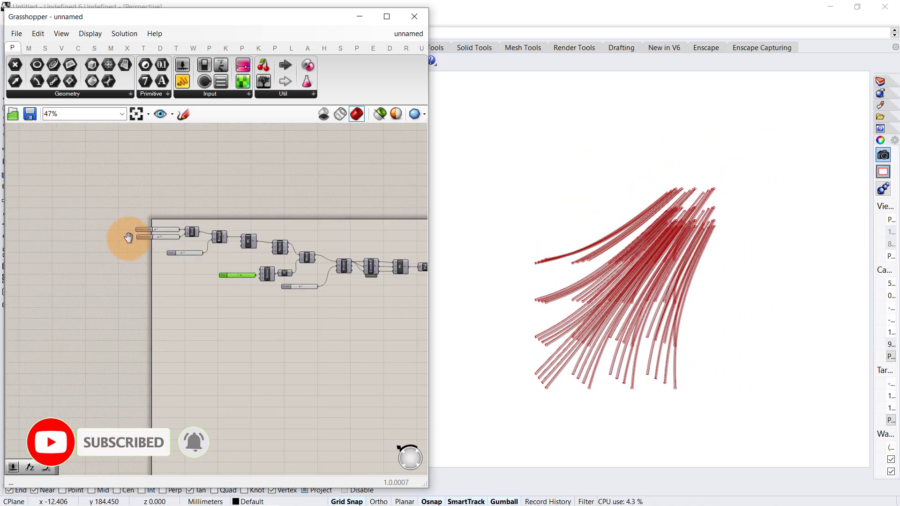
{"action": "right_click_drag", "start_coordinate": [129, 237], "coordinate": [5, 233]}
{"action": "scroll", "coordinate": [312, 277], "scroll_direction": "up", "scroll_amount": 4}
{"action": "scroll", "coordinate": [244, 267], "scroll_direction": "up", "scroll_amount": 4}
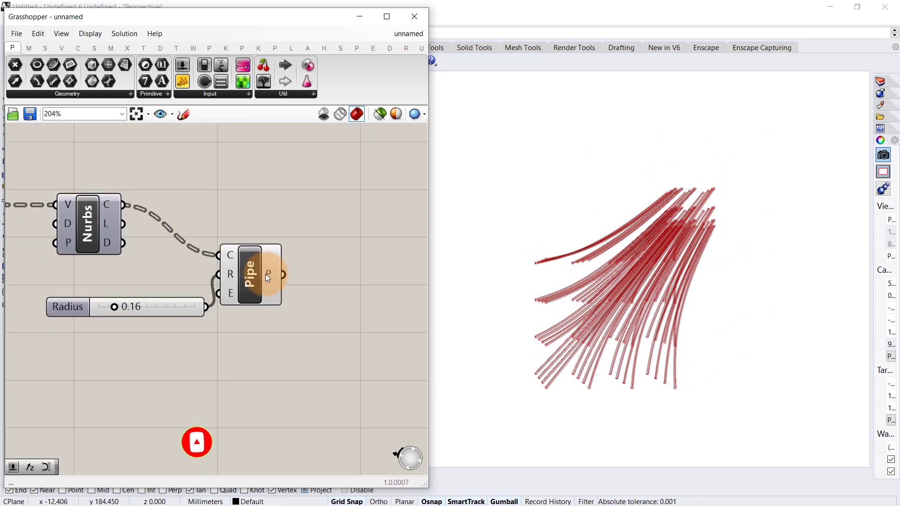
{"action": "right_click", "coordinate": [243, 275]}
{"action": "left_click", "coordinate": [271, 321]}
{"action": "left_click", "coordinate": [260, 392]}
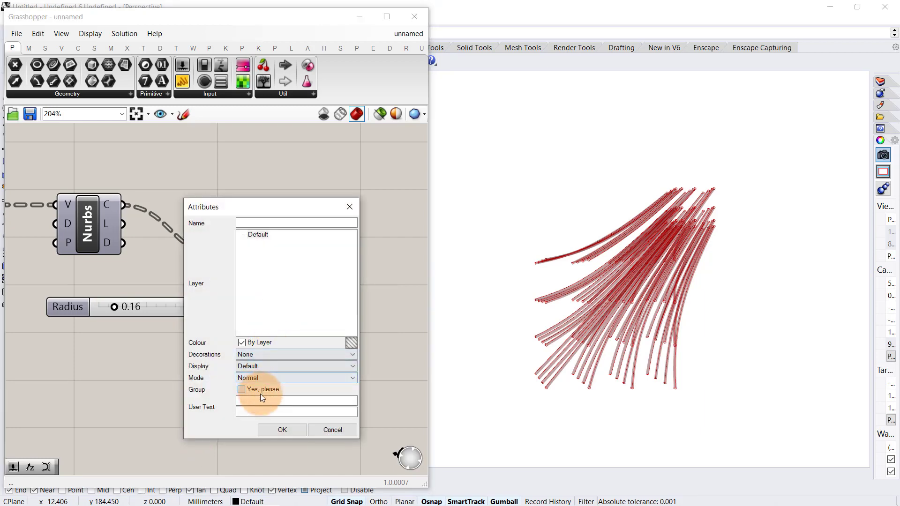
{"action": "left_click", "coordinate": [282, 430]}
Step: Turn off the Pipe preview and minimize Grasshopper to show both baked bundles in the Perspective viewport
{"action": "left_click_drag", "start_coordinate": [326, 258], "coordinate": [176, 340]}
{"action": "middle_click", "coordinate": [210, 310]}
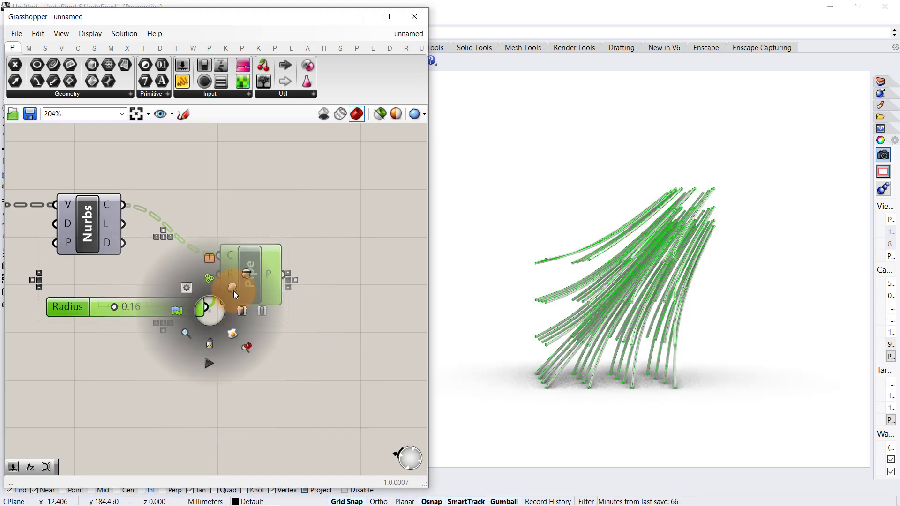
{"action": "left_click", "coordinate": [336, 139]}
{"action": "left_click", "coordinate": [372, 17]}
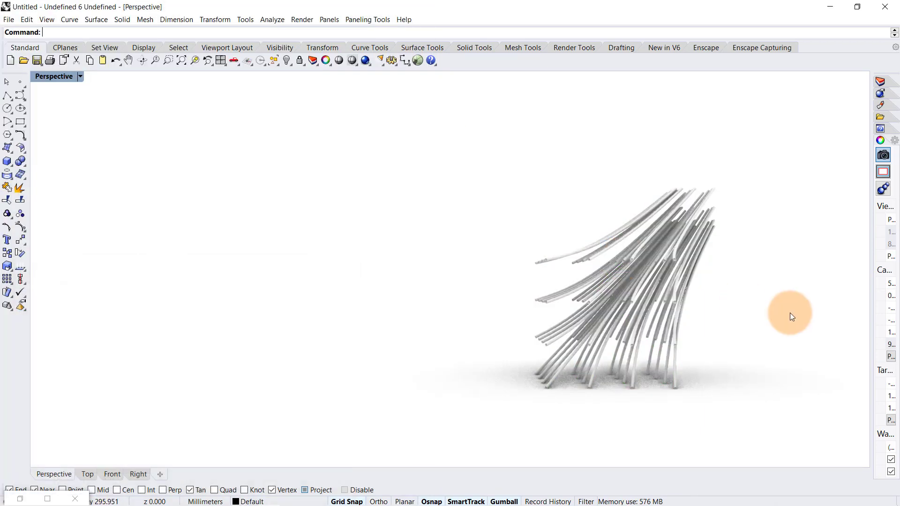
{"action": "right_click_drag", "start_coordinate": [789, 313], "coordinate": [563, 330]}
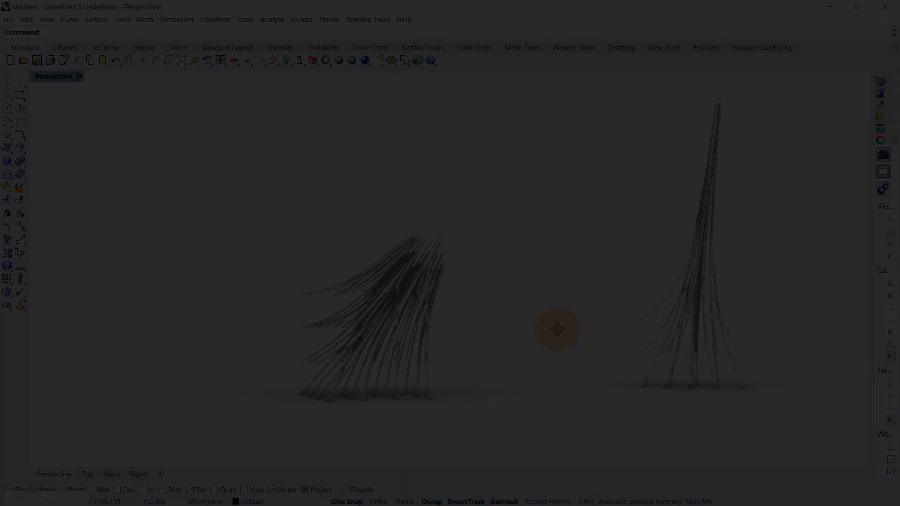